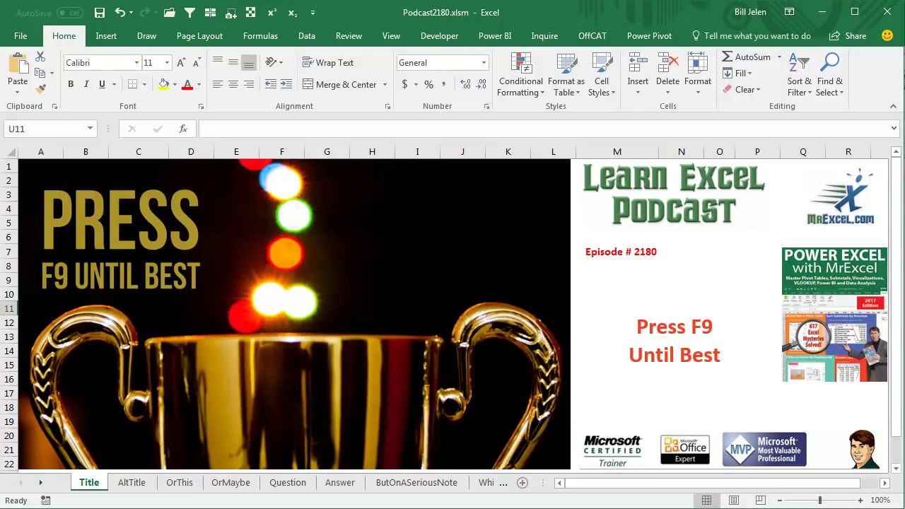
# Step: Go past the alternate title sheets to the Question sheet and read the swim league scheduling problem
pyautogui.hotkey('ctrl', 'pagedown')
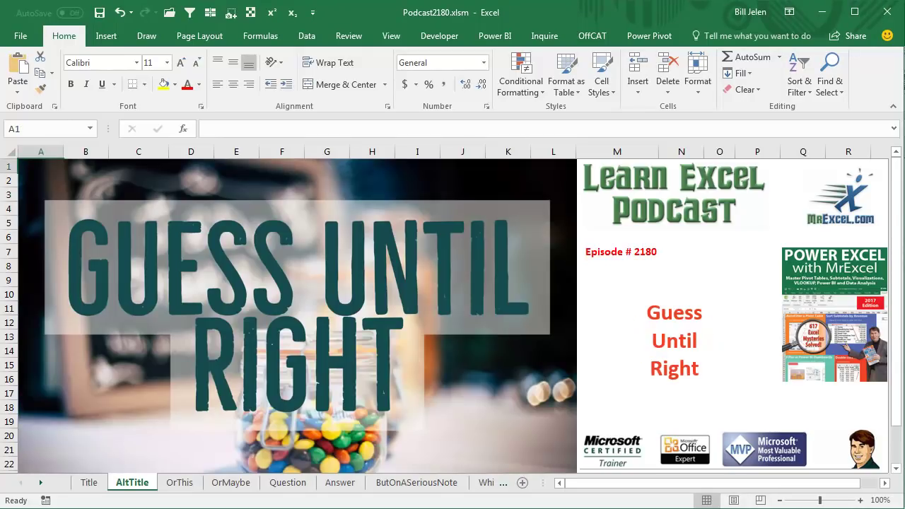
pyautogui.hotkey('ctrl', 'pagedown')
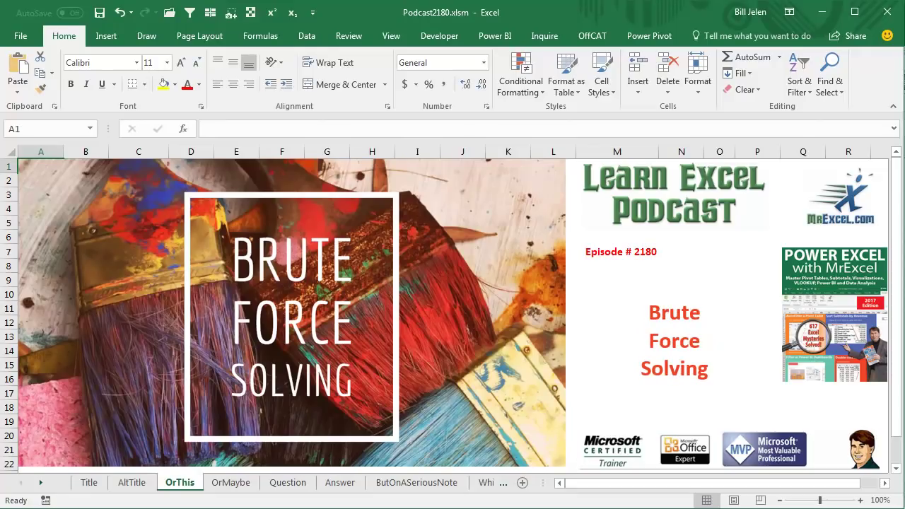
pyautogui.hotkey('ctrl', 'pagedown')
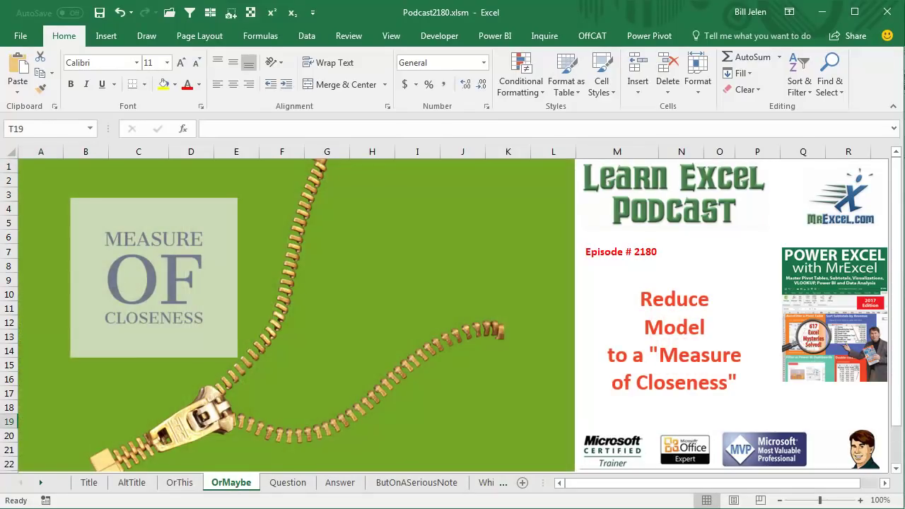
pyautogui.hotkey('ctrl', 'pagedown')
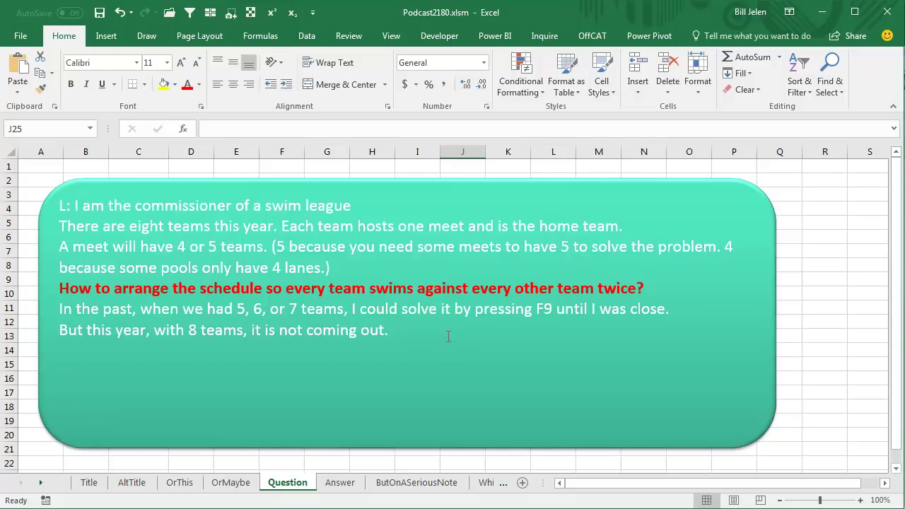
# Step: Read the Answer and ButOnASeriousNote sheets, ending on the sheet that holds the scheduling model
pyautogui.click(349, 487)
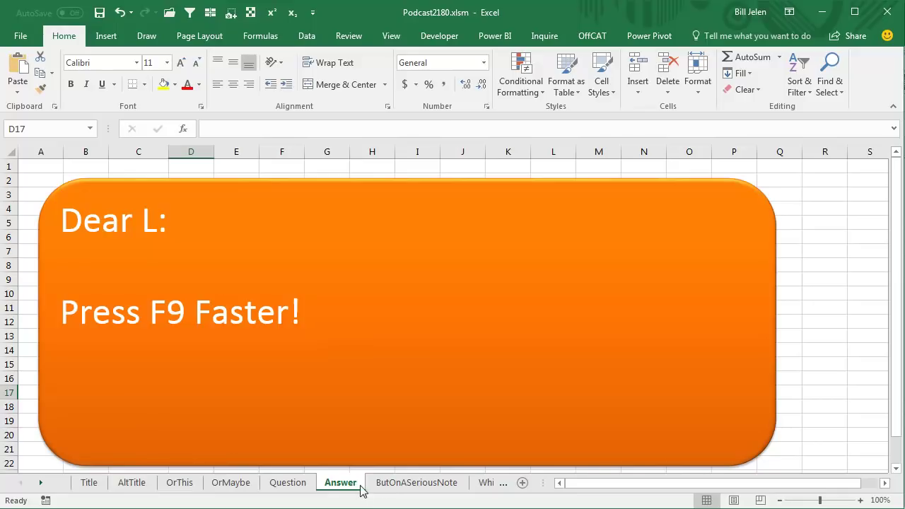
pyautogui.click(392, 485)
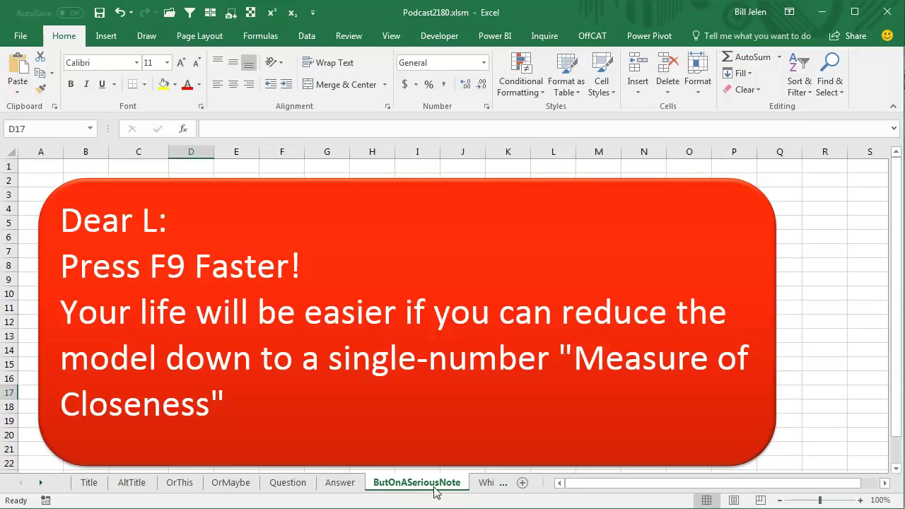
pyautogui.click(487, 485)
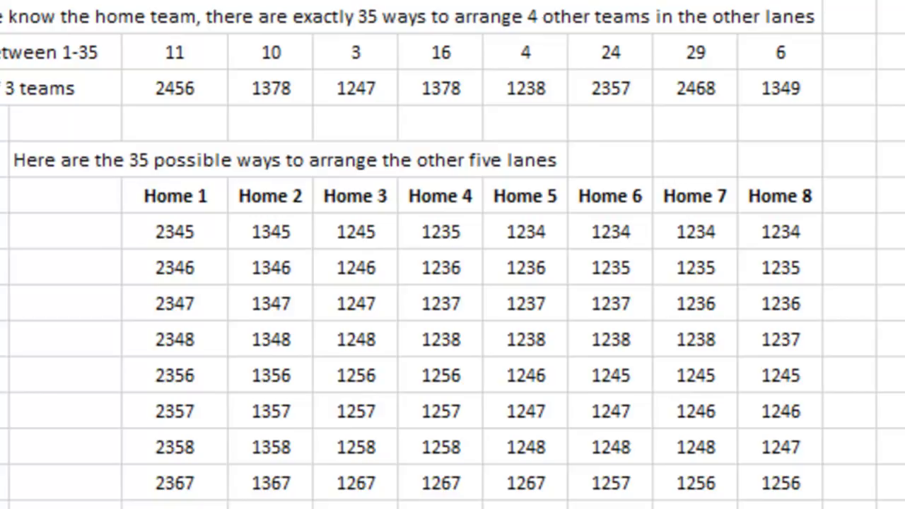
# Step: Review the 35 possible lane arrangements for five-lane meets in the Home 1 to Home 8 lists, down to the last row
pyautogui.press('Down')
pyautogui.press('Down')
pyautogui.press('Down')
pyautogui.press('Down')
pyautogui.press('Down')
pyautogui.press('Down')
pyautogui.press('Down')
pyautogui.press('Down')
pyautogui.press('Down')
pyautogui.press('Down')
pyautogui.press('Down')
pyautogui.press('Down')
pyautogui.press('Down')
pyautogui.press('Down')
pyautogui.press('Down')
pyautogui.press('Down')
pyautogui.press('Down')
pyautogui.press('Down')
pyautogui.press('Down')
pyautogui.press('Down')
pyautogui.press('Down')
pyautogui.press('Down')
pyautogui.press('Down')
pyautogui.press('Down')
pyautogui.press('Down')
pyautogui.press('Down')
pyautogui.press('Down')
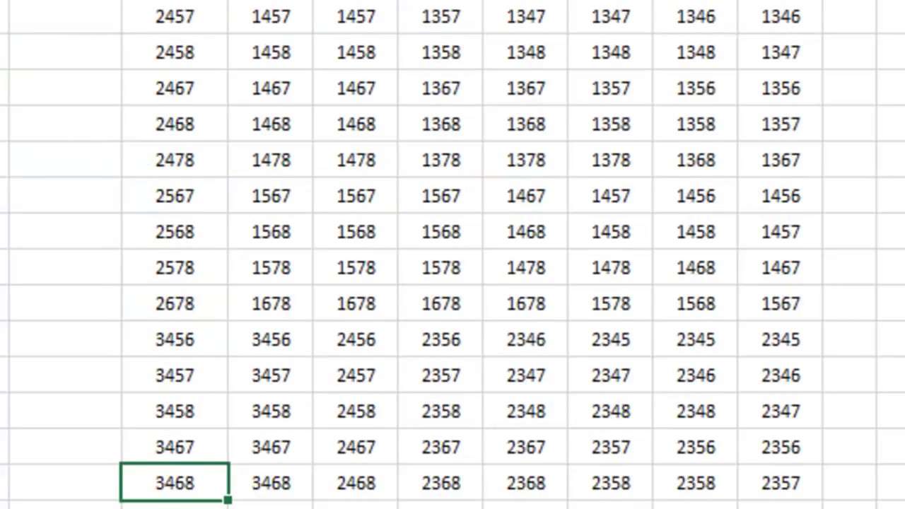
pyautogui.press('Down')
pyautogui.press('Down')
pyautogui.press('Down')
pyautogui.press('Down')
pyautogui.press('Down')
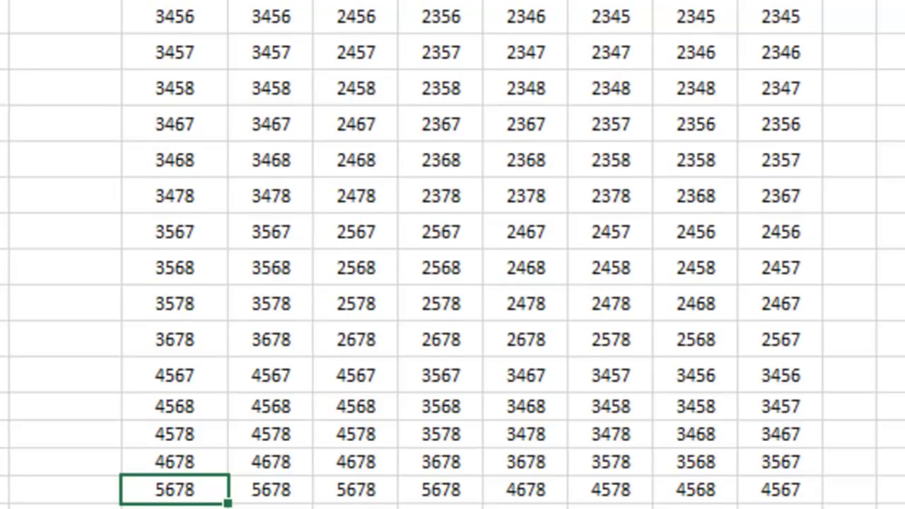
pyautogui.scroll(5, 452, 255)
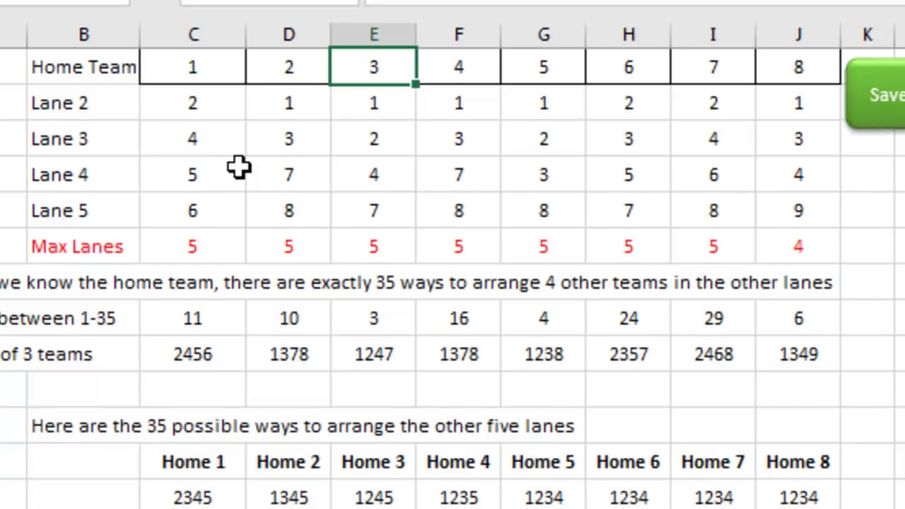
# Step: From home team 8 in the Home Team row, examine the separate list of arrangements for home pools with only four lanes
pyautogui.press('Right')
pyautogui.press('Right')
pyautogui.press('Right')
pyautogui.press('Right')
pyautogui.press('Right')
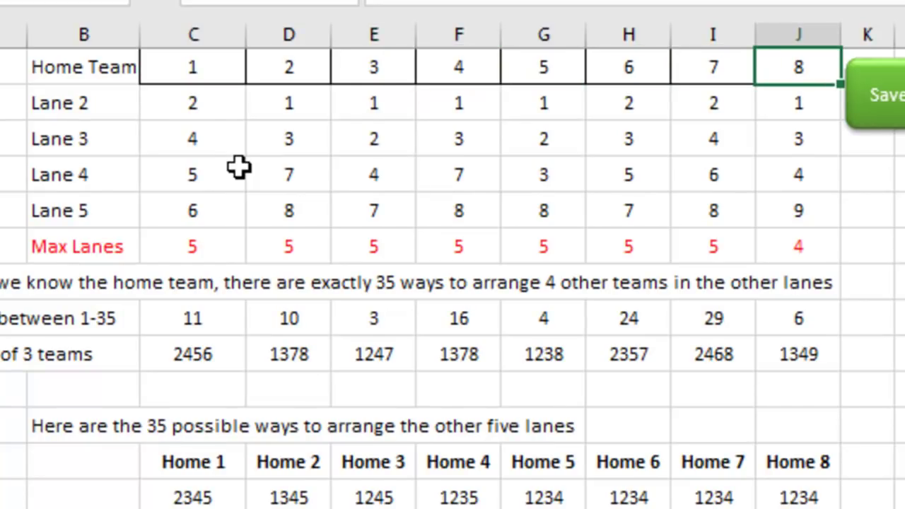
pyautogui.press('Down')
pyautogui.press('Down')
pyautogui.press('Down')
pyautogui.press('Down')
pyautogui.press('Down')
pyautogui.press('Down')
pyautogui.press('Down')
pyautogui.press('Down')
pyautogui.press('Down')
pyautogui.press('Down')
pyautogui.press('Down')
pyautogui.press('Down')
pyautogui.press('Down')
pyautogui.press('Down')
pyautogui.press('Down')
pyautogui.press('Down')
pyautogui.press('Down')
pyautogui.press('Down')
pyautogui.press('Down')
pyautogui.press('Down')
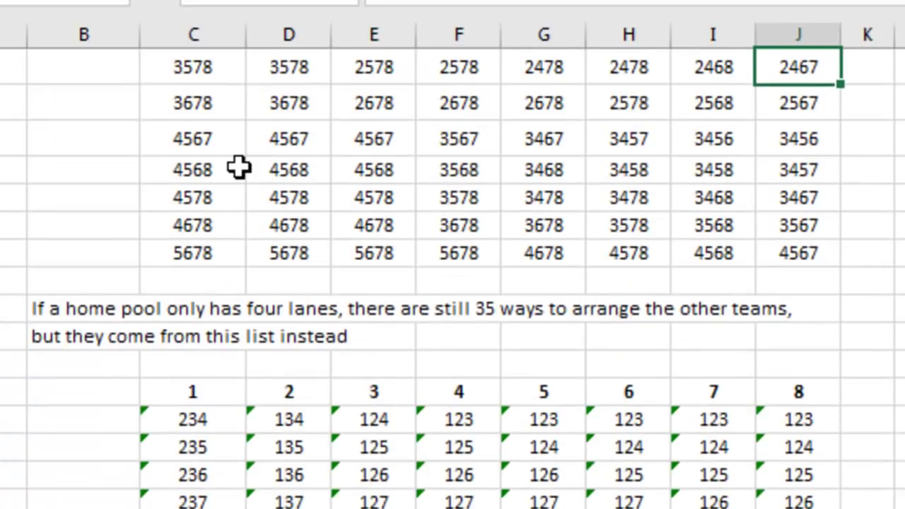
pyautogui.press('Down')
pyautogui.press('Down')
pyautogui.press('Down')
pyautogui.press('Down')
pyautogui.press('Down')
pyautogui.press('Down')
pyautogui.press('Down')
pyautogui.press('Down')
pyautogui.press('Down')
pyautogui.press('Down')
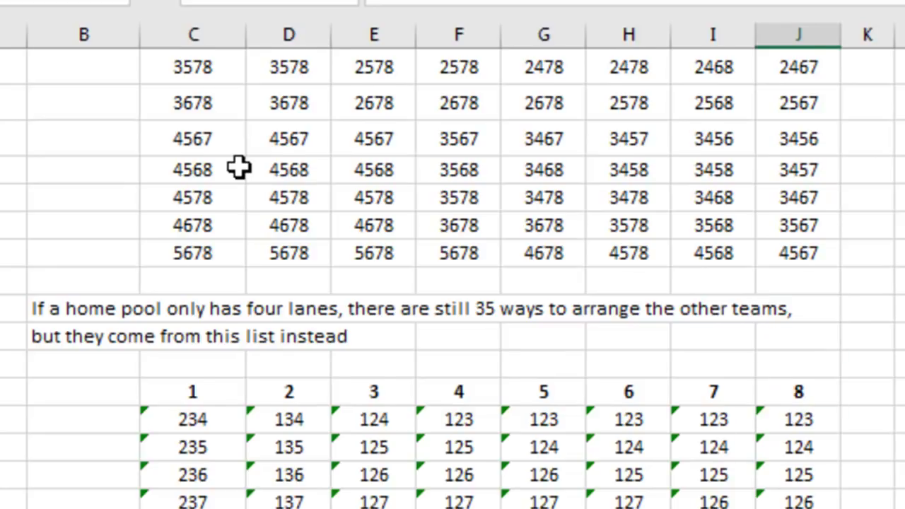
pyautogui.press('Down')
pyautogui.press('Down')
pyautogui.press('Down')
pyautogui.press('Down')
pyautogui.press('Down')
pyautogui.press('Down')
pyautogui.press('Down')
pyautogui.press('Down')
pyautogui.press('Down')
pyautogui.press('Down')
pyautogui.press('Down')
pyautogui.press('Down')
pyautogui.press('Down')
pyautogui.press('Down')
pyautogui.press('Down')
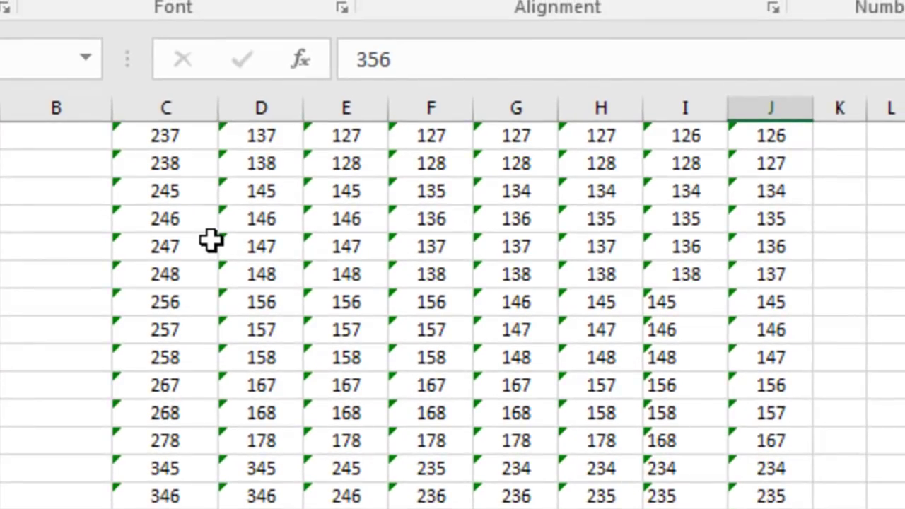
pyautogui.press('Down')
pyautogui.press('Down')
pyautogui.press('Down')
pyautogui.press('Down')
pyautogui.press('Down')
pyautogui.press('Down')
# Step: Inspect the random numbers between 1 and 35 for all eight home teams in row 8, ending on C8
pyautogui.press('Up')
pyautogui.press('Up')
pyautogui.press('Up')
pyautogui.press('Up')
pyautogui.press('Up')
pyautogui.press('Up')
pyautogui.press('Up')
pyautogui.press('Up')
pyautogui.press('Up')
pyautogui.press('Up')
pyautogui.press('Up')
pyautogui.press('Up')
pyautogui.press('Up')
pyautogui.press('Up')
pyautogui.press('Up')
pyautogui.press('Up')
pyautogui.press('Up')
pyautogui.press('Up')
pyautogui.press('Up')
pyautogui.press('Up')
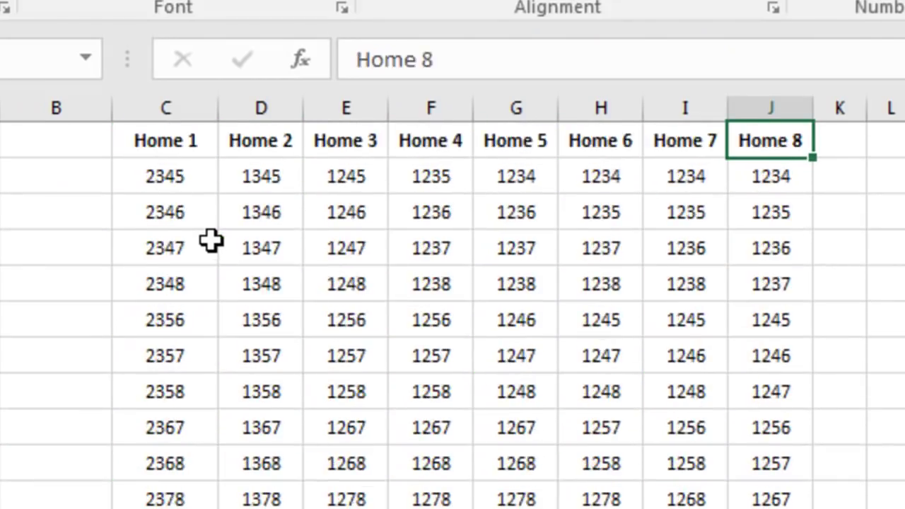
pyautogui.press('Up')
pyautogui.press('Up')
pyautogui.press('Up')
pyautogui.press('Up')
pyautogui.press('Up')
pyautogui.press('Up')
pyautogui.press('Up')
pyautogui.press('Up')
pyautogui.press('Up')
pyautogui.press('Up')
pyautogui.press('Up')
pyautogui.press('Down')
pyautogui.press('Down')
pyautogui.press('Down')
pyautogui.press('Down')
pyautogui.press('Down')
pyautogui.press('Down')
pyautogui.press('Down')
pyautogui.press('Left')
pyautogui.press('Left')
pyautogui.press('Left')
pyautogui.press('Left')
pyautogui.press('Left')
pyautogui.press('Left')
pyautogui.press('Left')
pyautogui.press('Right')
pyautogui.press('Right')
pyautogui.press('Right')
pyautogui.press('Right')
pyautogui.press('Right')
pyautogui.press('Right')
pyautogui.press('Right')
pyautogui.press('Left')
pyautogui.press('Left')
pyautogui.press('Left')
pyautogui.press('Left')
pyautogui.press('Left')
pyautogui.press('Left')
pyautogui.press('Left')
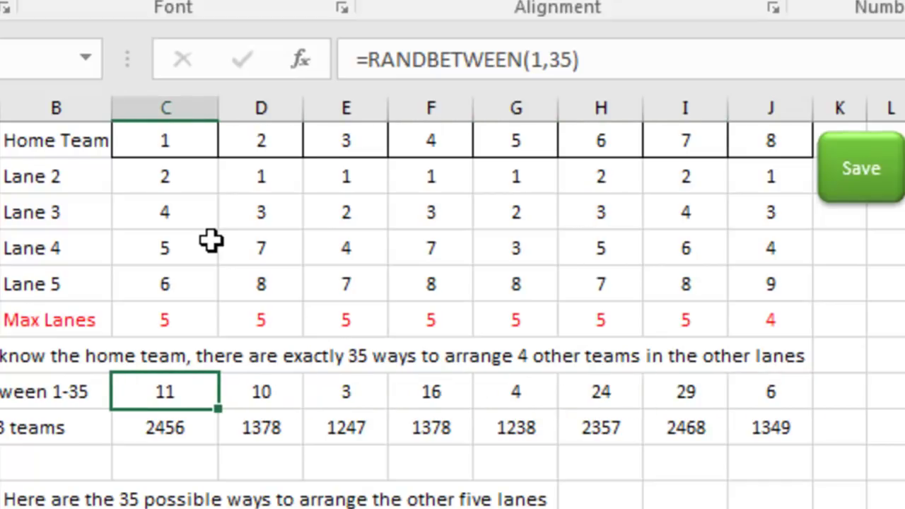
# Step: Open the formula in C9 that looks up the other teams to examine its IF and INDEX references
pyautogui.press('Down')
pyautogui.press('F2')
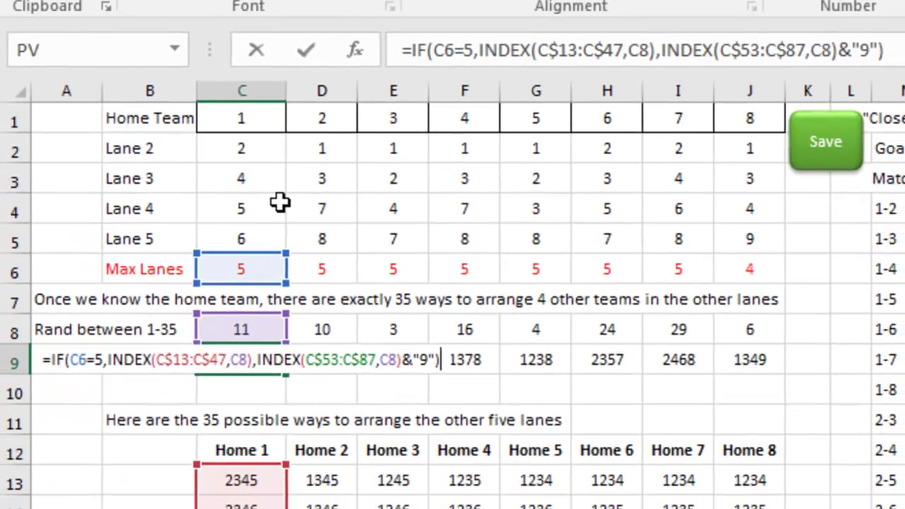
# Step: Leave the C9 formula unchanged and open the matching lookup formula for home team 8 in J9 to examine its references
pyautogui.press('Escape')
pyautogui.press('Right')
pyautogui.press('Right')
pyautogui.press('Right')
pyautogui.press('Right')
pyautogui.press('Right')
pyautogui.press('Right')
pyautogui.press('Right')
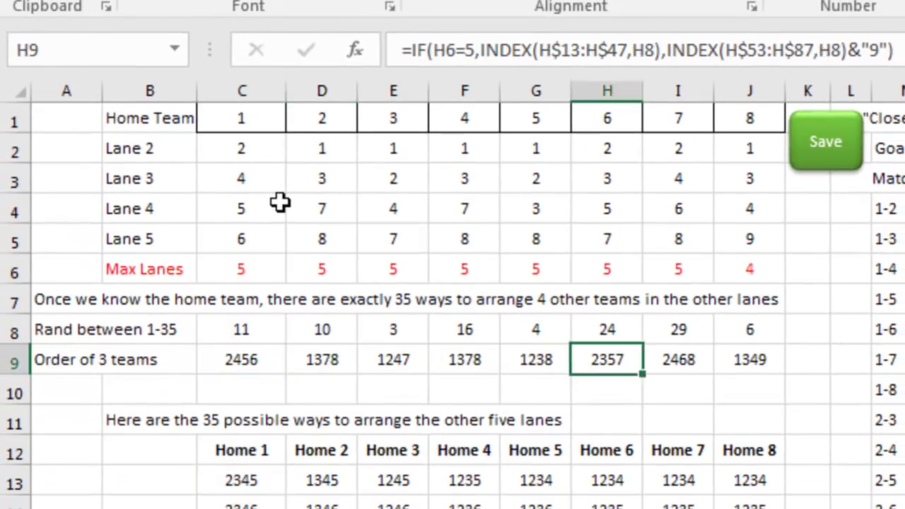
pyautogui.press('F2')
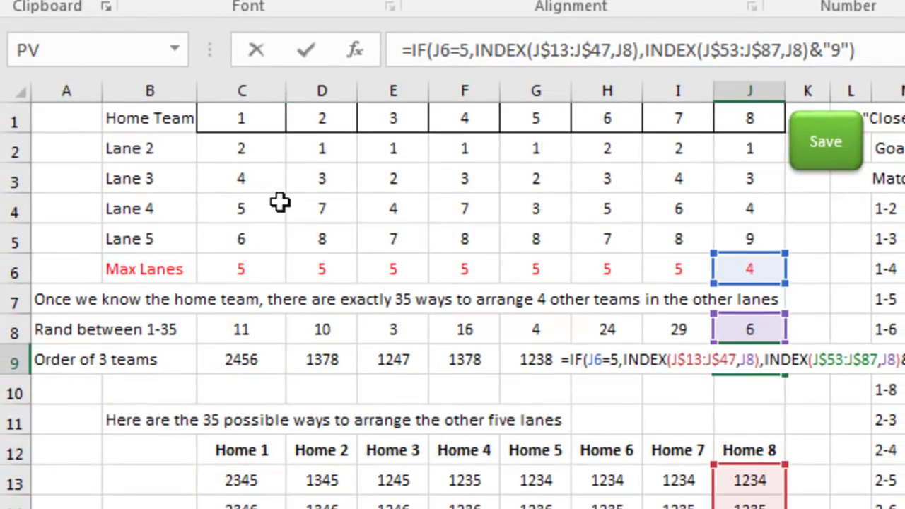
# Step: Examine the lookup ranges used by the J9 formula, leave it unchanged and return to home team 8 in J1
pyautogui.write('+')
pyautogui.press('Down')
pyautogui.press('Down')
pyautogui.press('Down')
pyautogui.press('Down')
pyautogui.press('Down')
pyautogui.press('Down')
pyautogui.press('Down')
pyautogui.press('Down')
pyautogui.press('Down')
pyautogui.press('Down')
pyautogui.press('Down')
pyautogui.press('Down')
pyautogui.press('Down')
pyautogui.press('Down')
pyautogui.press('Down')
pyautogui.press('Down')
pyautogui.press('Down')
pyautogui.press('Down')
pyautogui.press('Down')
pyautogui.press('Down')
pyautogui.scroll(-3, 280, 203)
pyautogui.press('Escape')
pyautogui.press('Up')
pyautogui.press('Up')
pyautogui.press('Up')
pyautogui.press('Up')
pyautogui.press('Up')
pyautogui.press('Up')
pyautogui.press('Up')
pyautogui.press('Up')
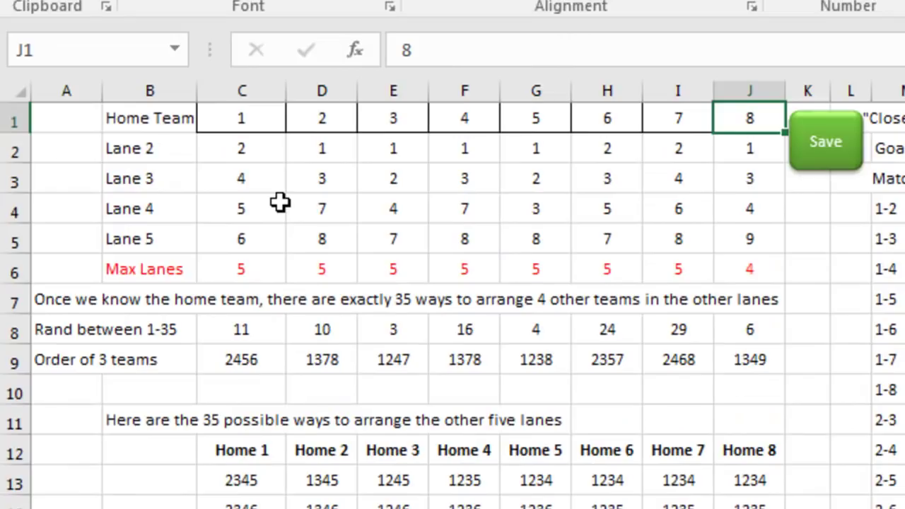
# Step: Inspect home team 8's column from J1 down to J9, and the team orders across row 9 back to C9
pyautogui.press('Down')
pyautogui.press('Down')
pyautogui.press('Down')
pyautogui.press('Down')
pyautogui.press('Down')
pyautogui.press('Down')
pyautogui.press('Down')
pyautogui.press('Down')
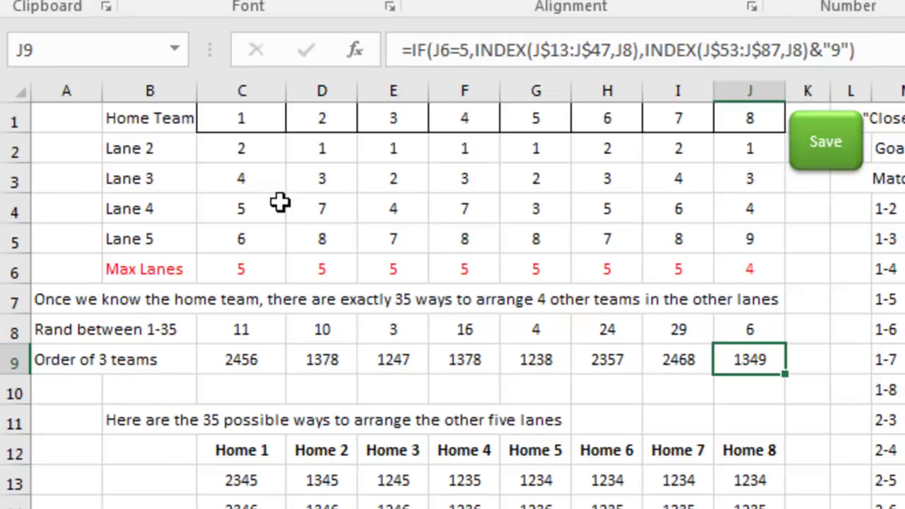
pyautogui.press('Left')
pyautogui.press('Left')
pyautogui.press('Left')
pyautogui.press('Left')
pyautogui.press('Left')
pyautogui.press('Left')
pyautogui.press('Left')
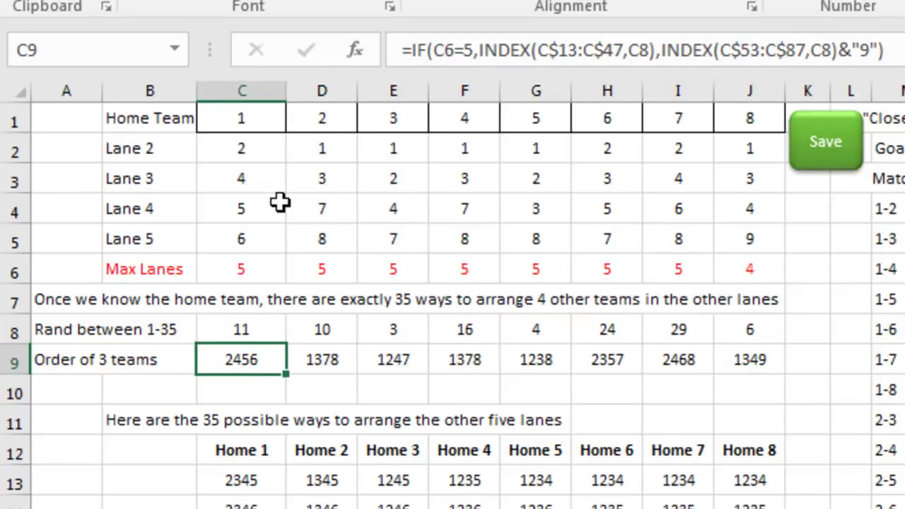
# Step: Inspect the MID formulas for home team 1's Lanes 2 to 5 that split the team order in C9
pyautogui.press('Up')
pyautogui.press('Up')
pyautogui.press('Up')
pyautogui.press('Up')
pyautogui.press('Up')
pyautogui.press('Up')
pyautogui.press('Up')
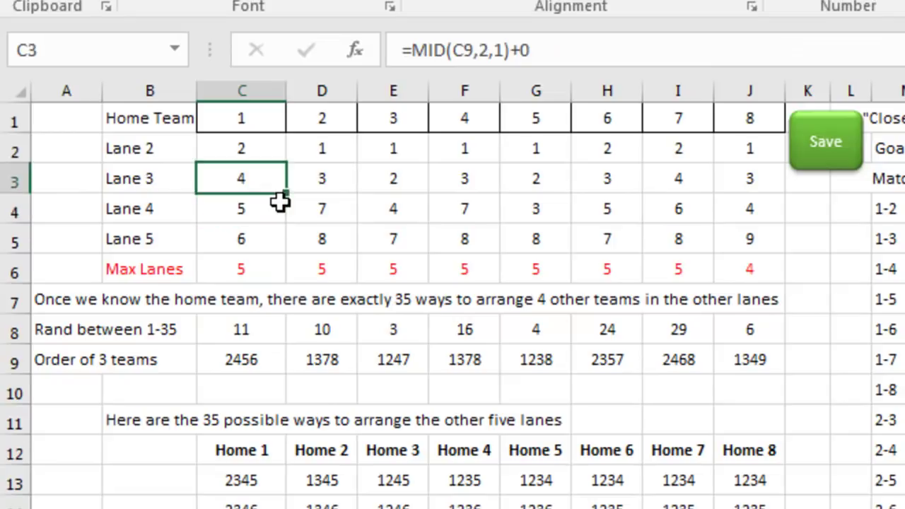
pyautogui.press('Down')
pyautogui.press('Down')
pyautogui.press('Down')
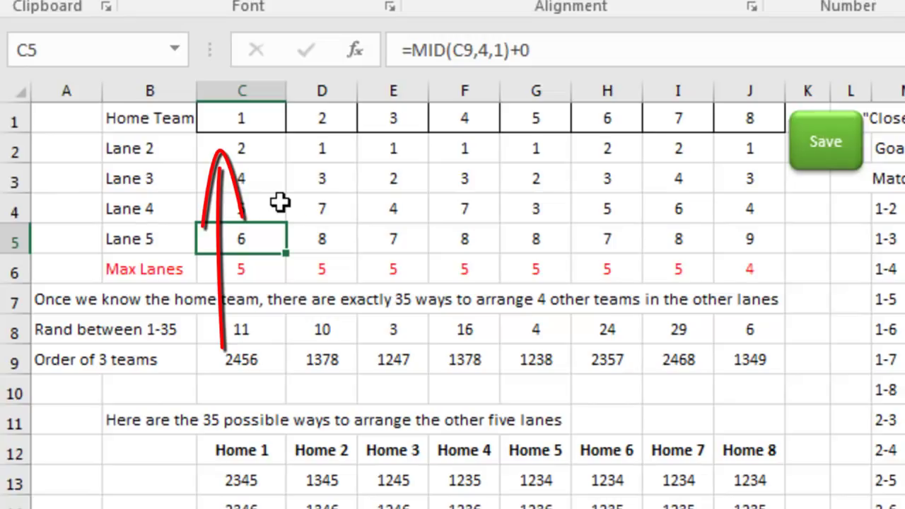
# Step: Recalculate the workbook five times to generate new random lane assignments for all eight home teams
pyautogui.press('F9')
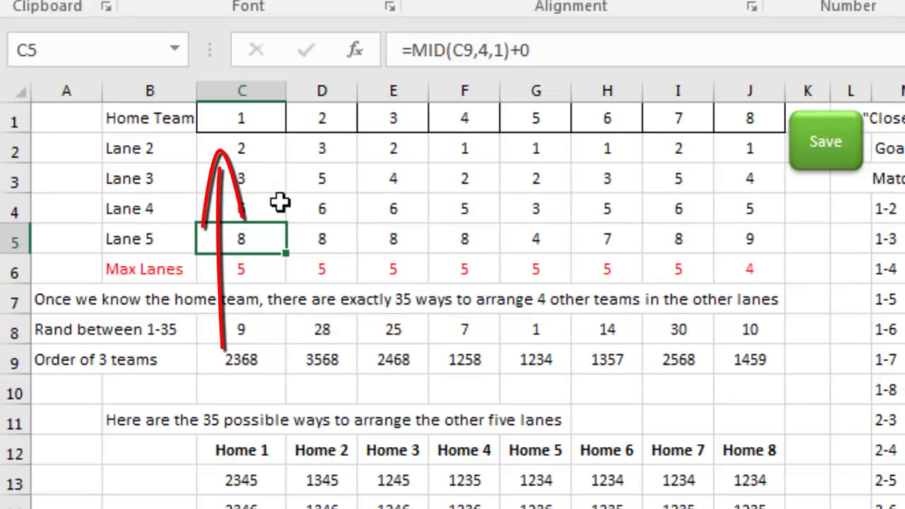
pyautogui.press('F9')
pyautogui.press('F9')
pyautogui.press('F9')
pyautogui.press('F9')
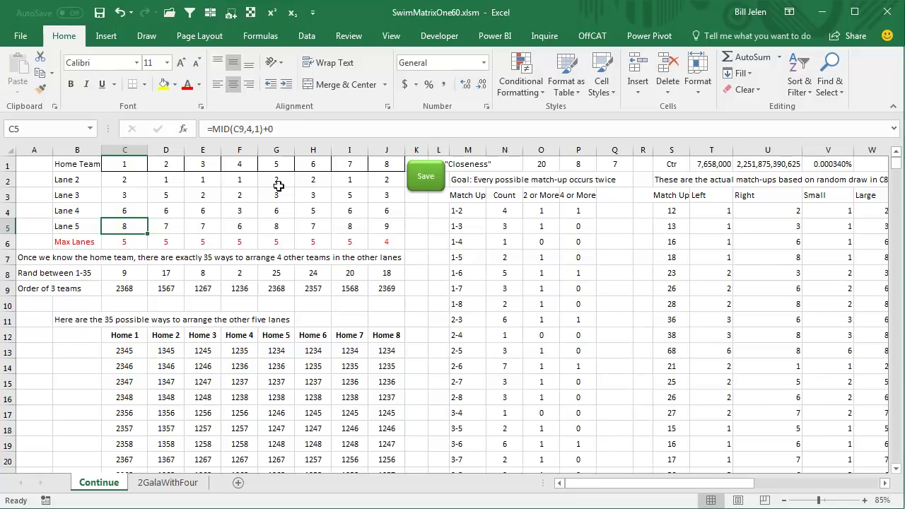
# Step: Review the list of possible match-ups in column M from 1-2 to 7-8 and return to its top
pyautogui.click(459, 212)
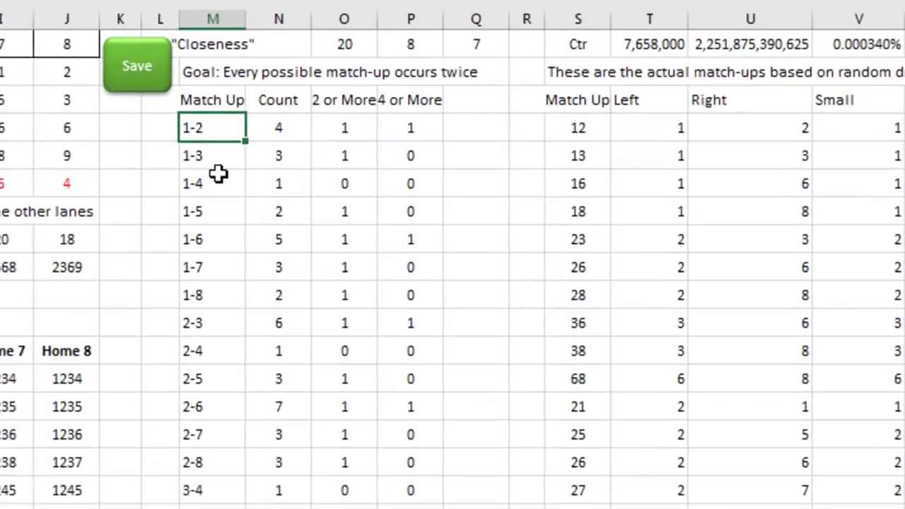
pyautogui.press('Down')
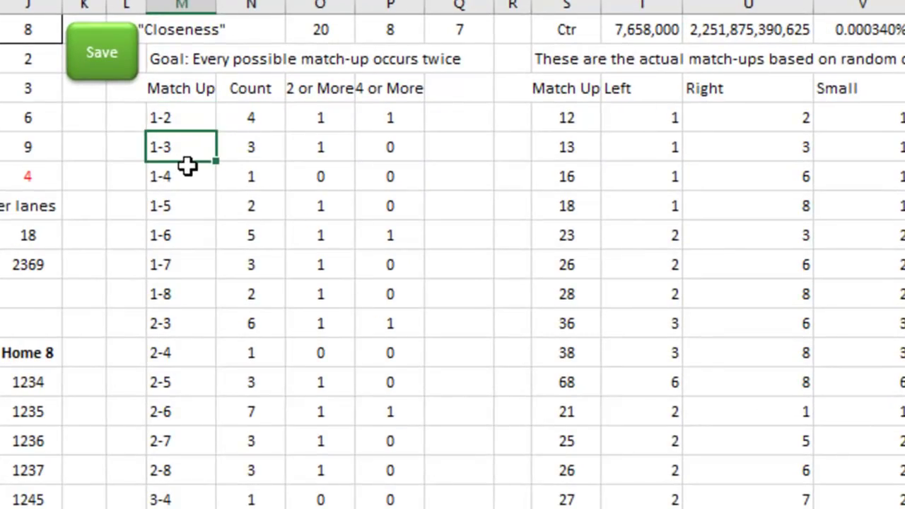
pyautogui.press('Down')
pyautogui.press('pagedown')
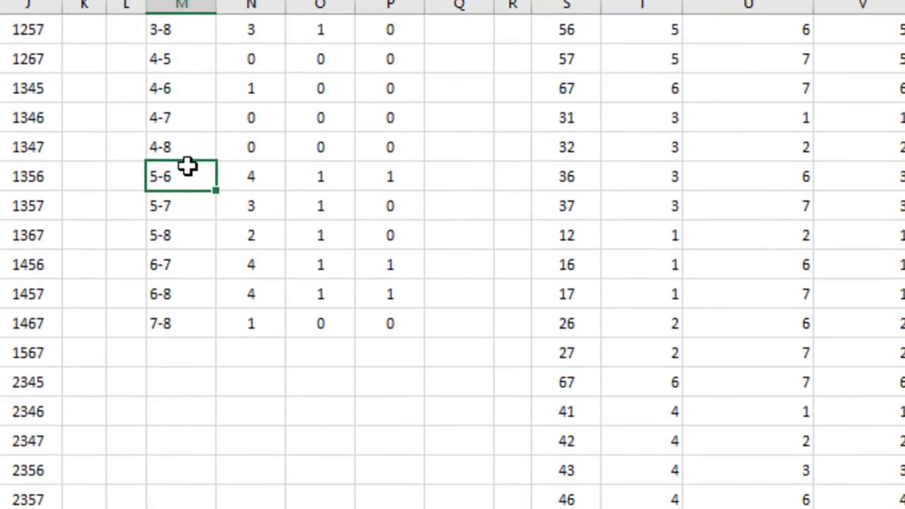
pyautogui.hotkey('ctrl', 'Up')
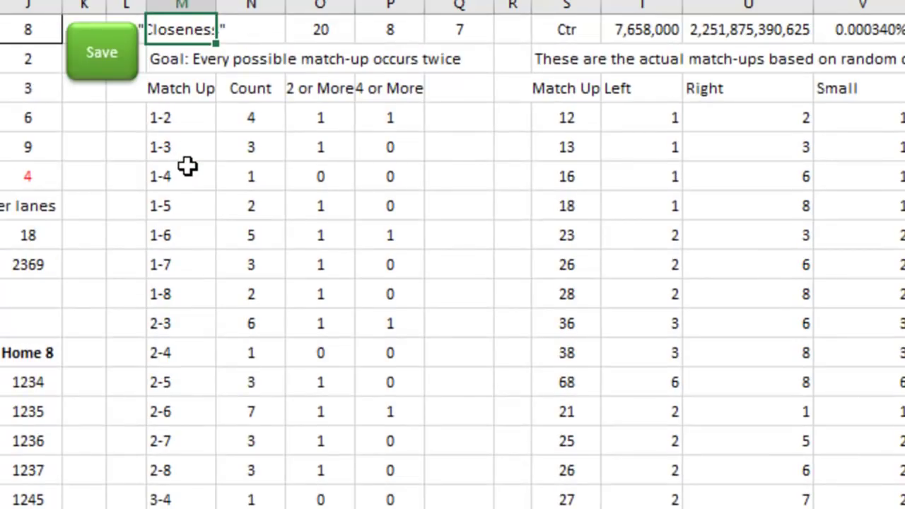
pyautogui.press('Down')
pyautogui.press('Down')
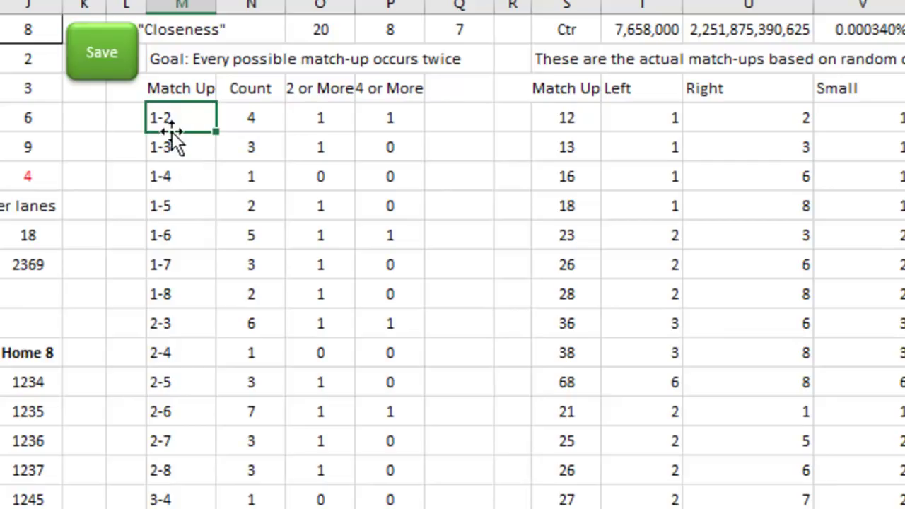
# Step: Inspect the actual match-ups in column S, from the concatenation in S4 to the end of the list and back
pyautogui.click(566, 118)
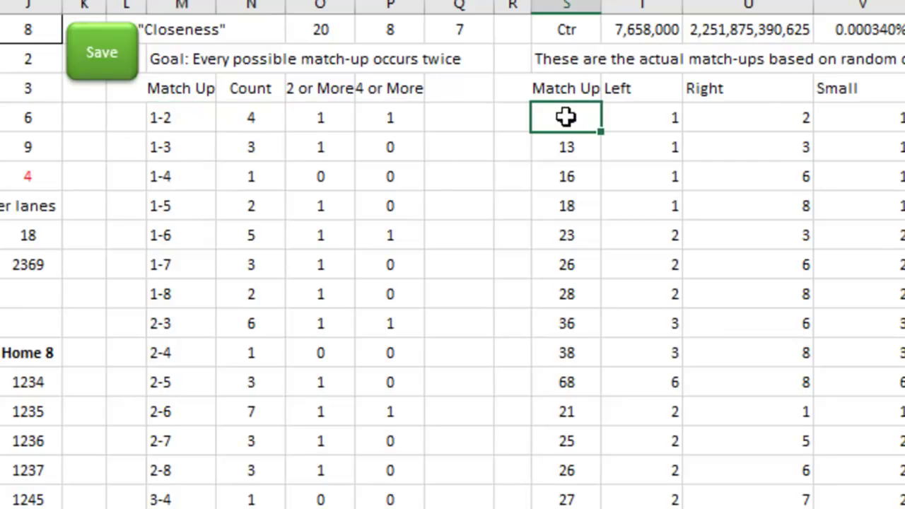
pyautogui.press('Right')
pyautogui.press('Right')
pyautogui.press('Left')
pyautogui.press('Left')
pyautogui.scroll(-15, 567, 118)
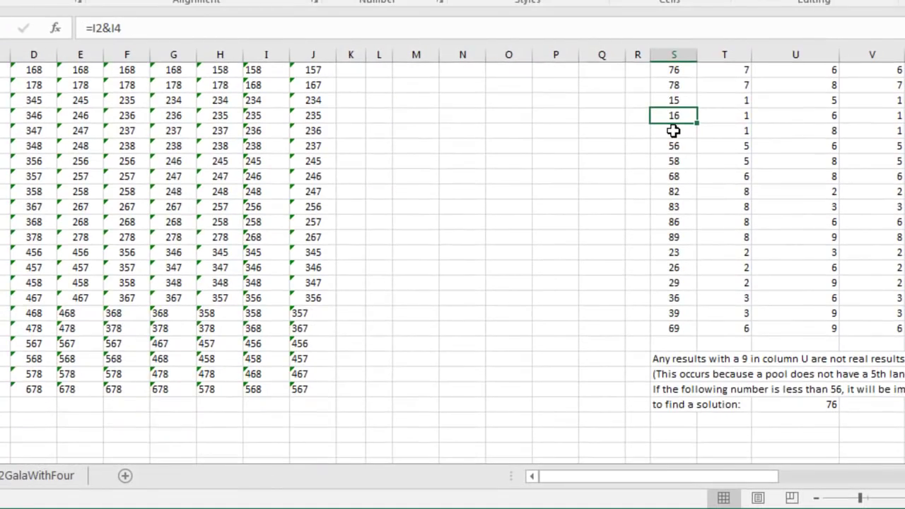
pyautogui.press('pageup')
pyautogui.press('pageup')
pyautogui.press('pageup')
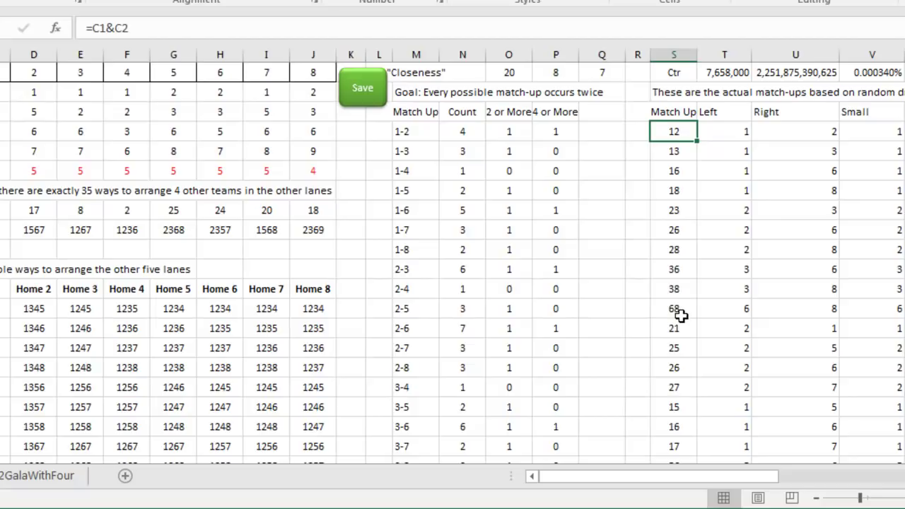
# Step: Go through the column S match-ups for pairs whose first digit is higher than the second, and return to S1
pyautogui.scroll(-4, 683, 326)
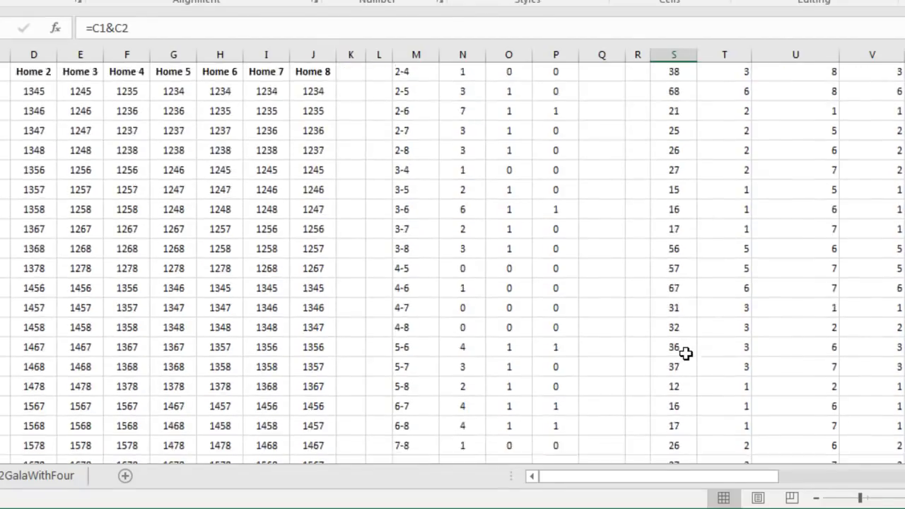
pyautogui.scroll(-3, 685, 347)
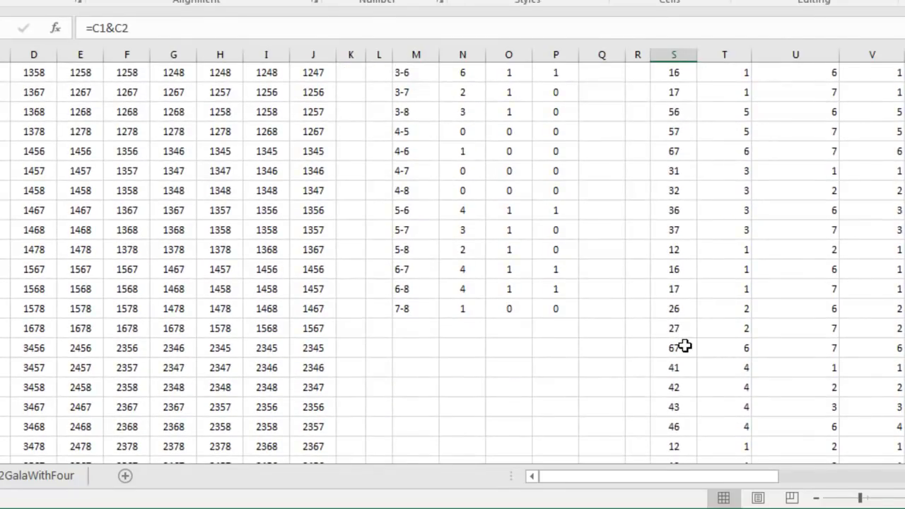
pyautogui.scroll(-10, 685, 346)
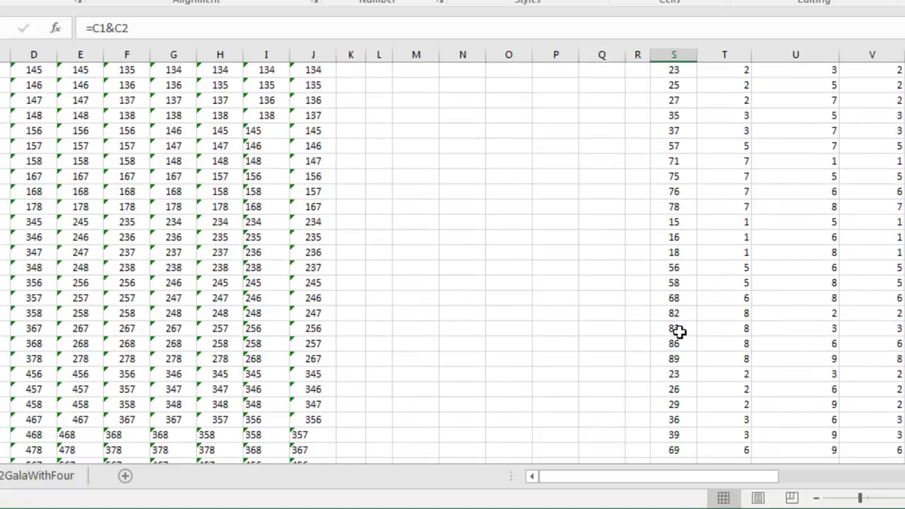
pyautogui.click(676, 325)
pyautogui.hotkey('ctrl', 'Up')
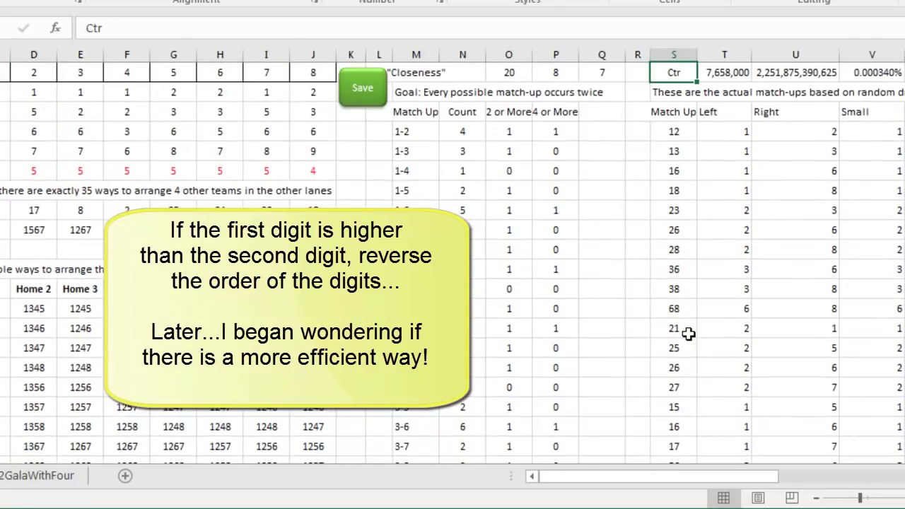
# Step: Inspect the row 4 helper formulas for Left, Right, Small, Large and the rebuilt Match Up in T4:X4
pyautogui.press('Down')
pyautogui.press('Down')
pyautogui.press('Down')
pyautogui.press('Right')
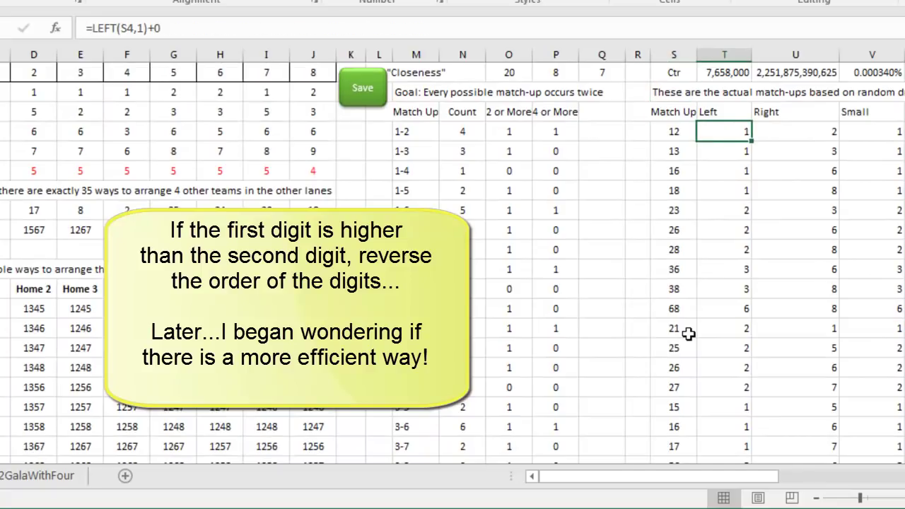
pyautogui.press('Right')
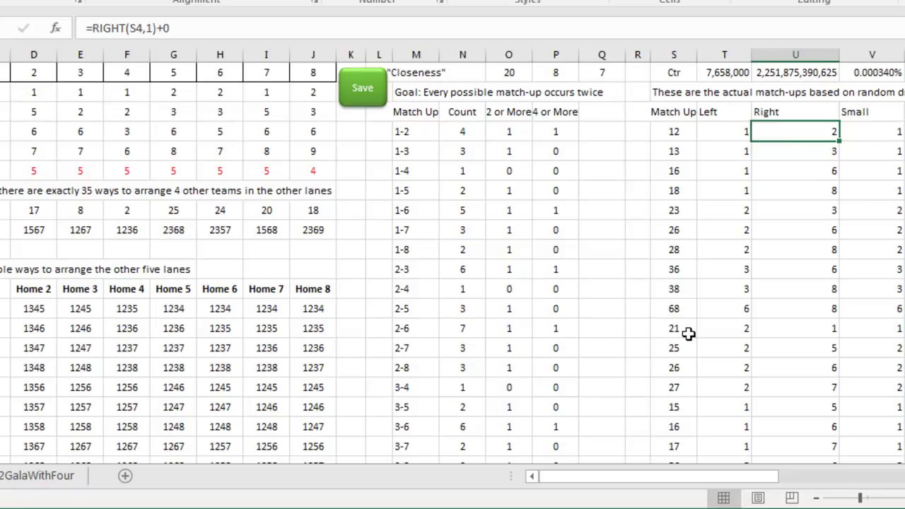
pyautogui.press('Right')
pyautogui.press('Left')
pyautogui.press('Left')
pyautogui.press('Right')
pyautogui.press('Right')
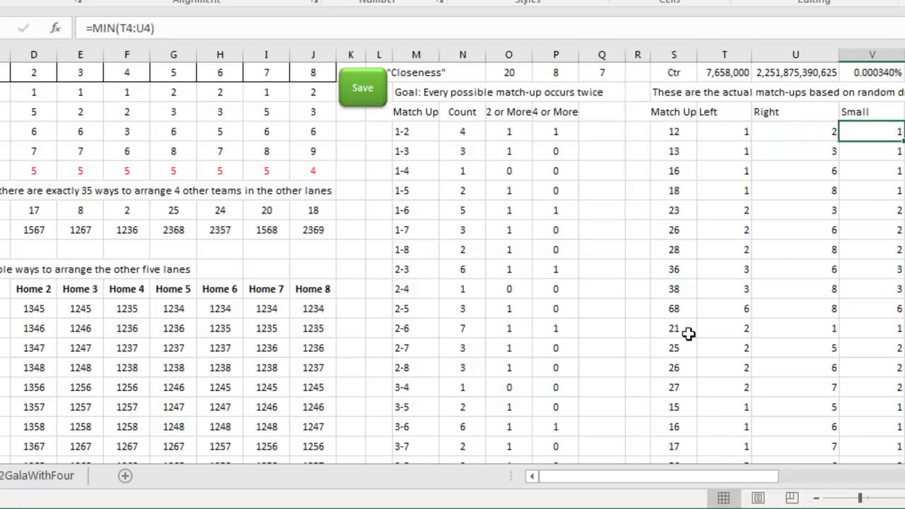
pyautogui.press('Right')
pyautogui.press('Right')
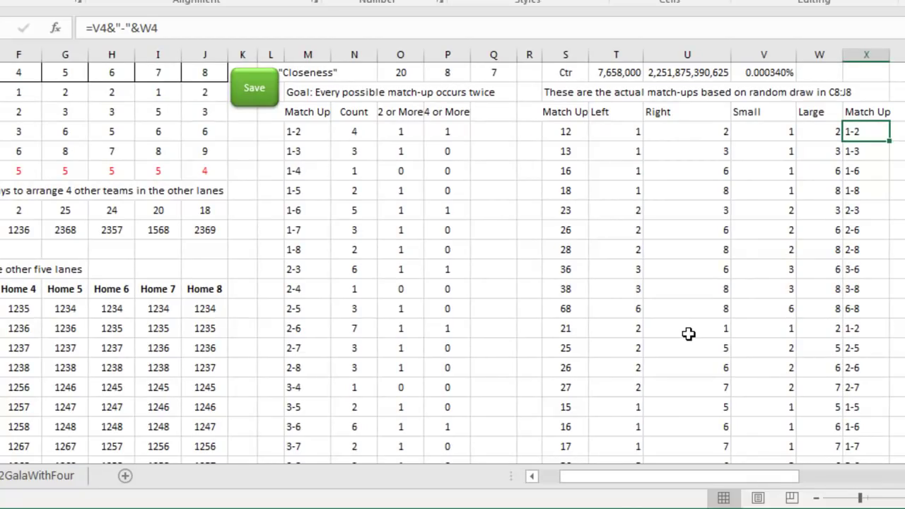
# Step: Page through the rebuilt match-ups in column X and return to the top of the column
pyautogui.press('pagedown')
pyautogui.press('pagedown')
pyautogui.press('pagedown')
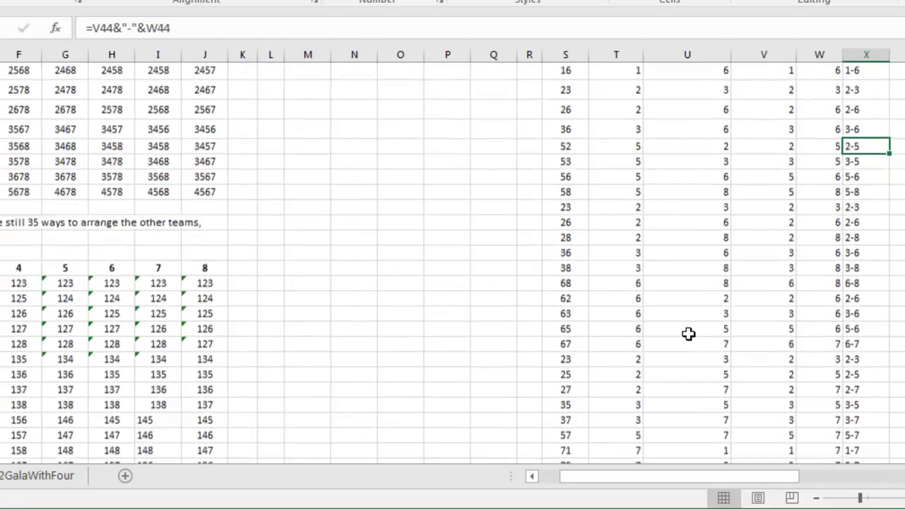
pyautogui.press('pageup')
pyautogui.press('pageup')
pyautogui.press('pageup')
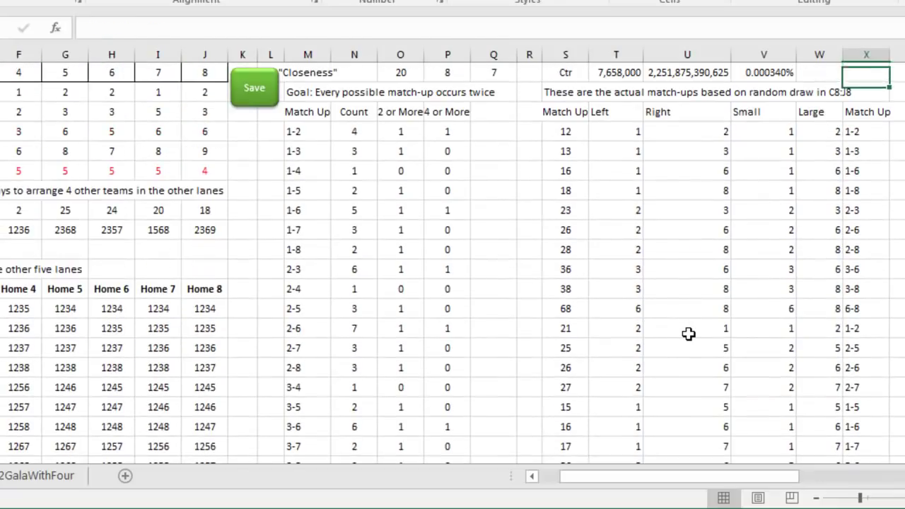
# Step: Inspect the COUNTIF formula in N4 that counts how often match-up 1-2 occurs in column X
pyautogui.press('Left')
pyautogui.press('Down')
pyautogui.press('Left')
pyautogui.press('Left')
pyautogui.press('Left')
pyautogui.press('Left')
pyautogui.press('Left')
pyautogui.press('Left')
pyautogui.press('Down')
pyautogui.press('Left')
pyautogui.press('Left')
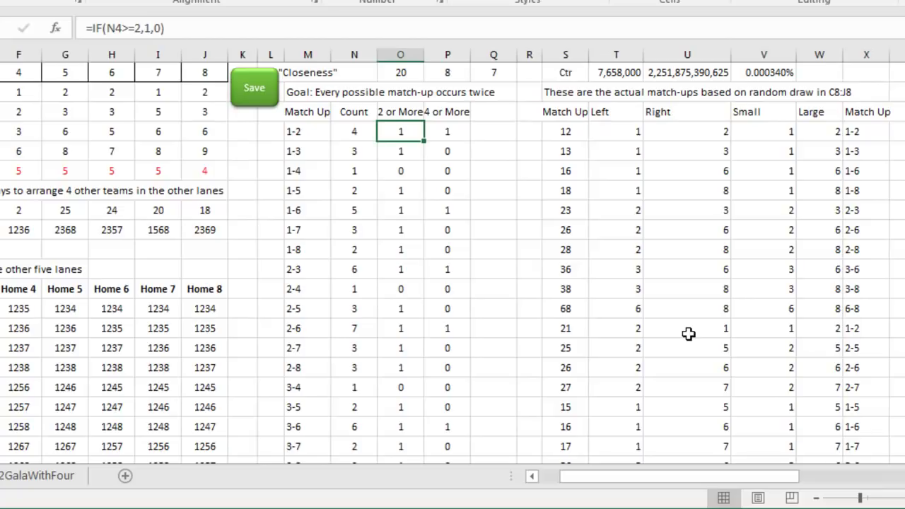
pyautogui.press('Left')
pyautogui.press('Left')
pyautogui.press('Right')
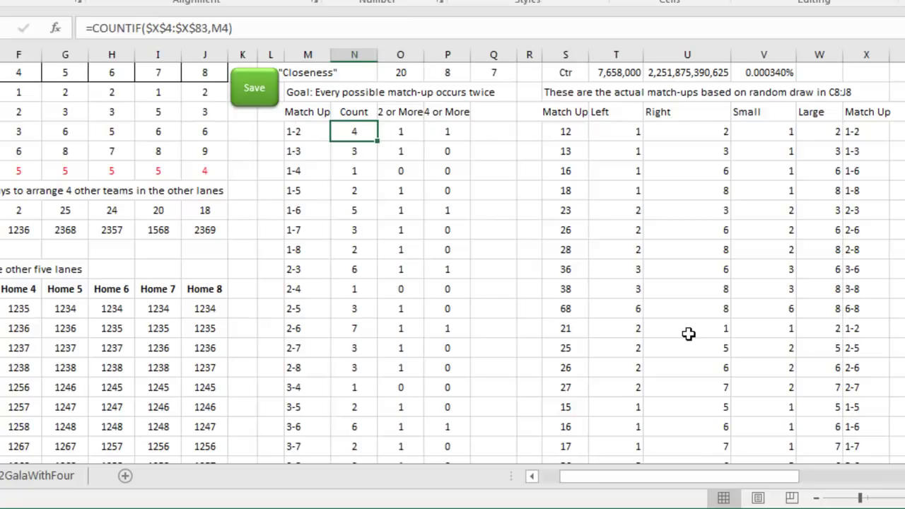
# Step: Inspect the 2 or More test in O4 and the closeness total in O1 that sums O4:O31
pyautogui.press('Right')
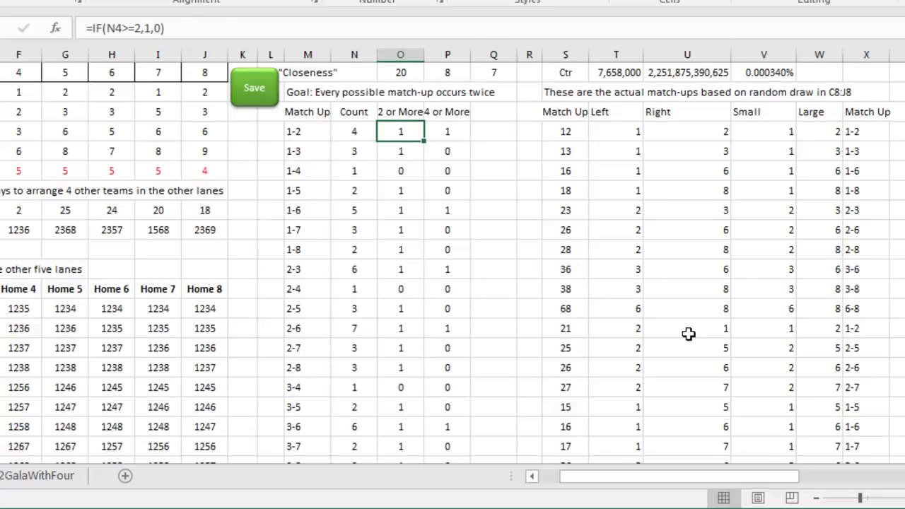
pyautogui.press('Up')
pyautogui.press('Up')
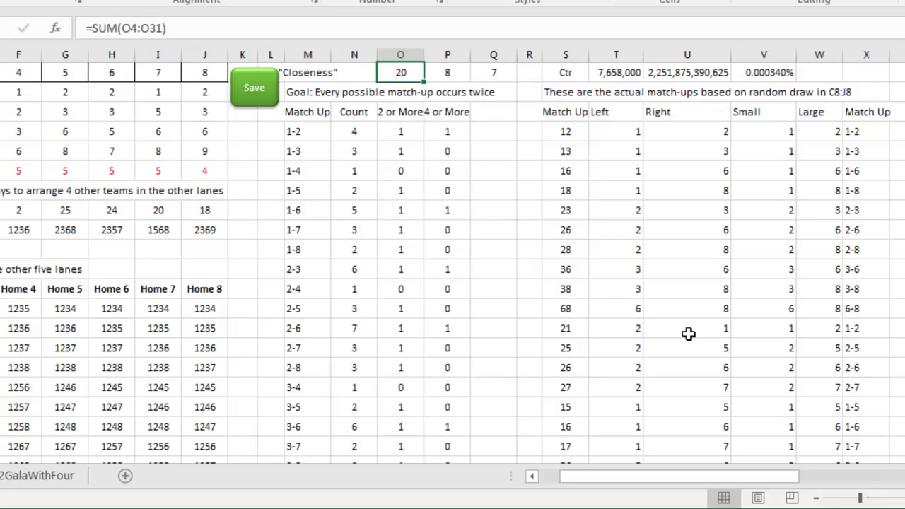
# Step: Recalculate the schedule six times with the closeness total in O1 selected to compare the random results
pyautogui.press('F9')
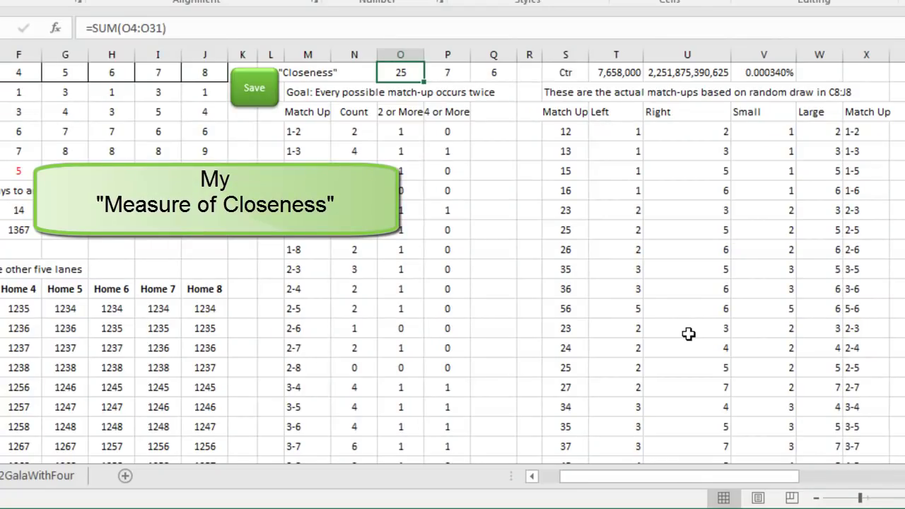
pyautogui.press('F9')
pyautogui.press('F9')
pyautogui.press('F9')
pyautogui.press('F9')
pyautogui.press('F9')
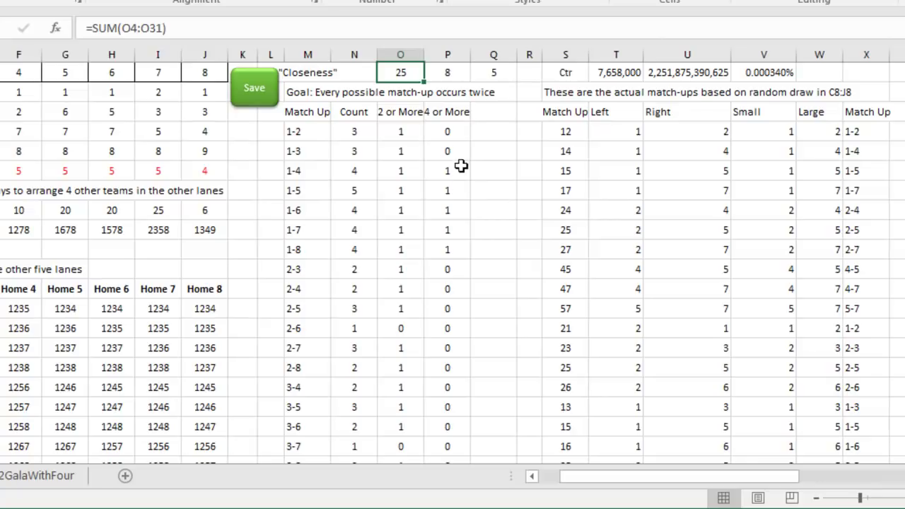
# Step: From the 2 or More heading in O3, go down the sheet to the note below the actual match-ups
pyautogui.click(400, 119)
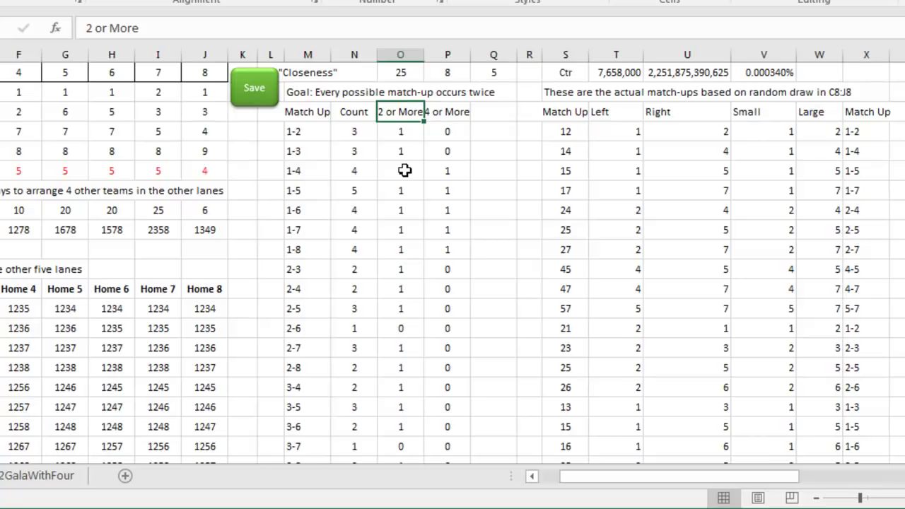
pyautogui.press('pagedown')
pyautogui.press('pagedown')
pyautogui.press('pagedown')
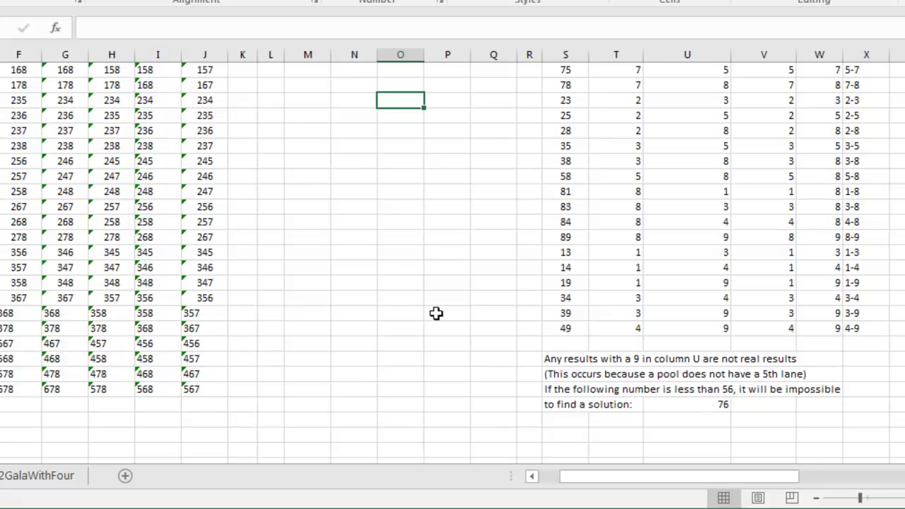
# Step: Return to the match-up headings, check the 4 or More column, and look at the closeness total in O1
pyautogui.hotkey('ctrl', 'Up')
pyautogui.hotkey('ctrl', 'Up')
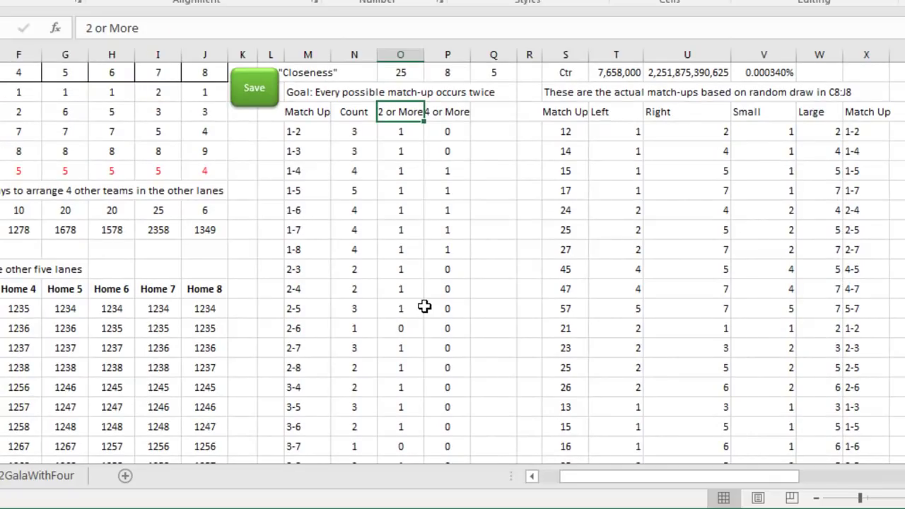
pyautogui.press('Right')
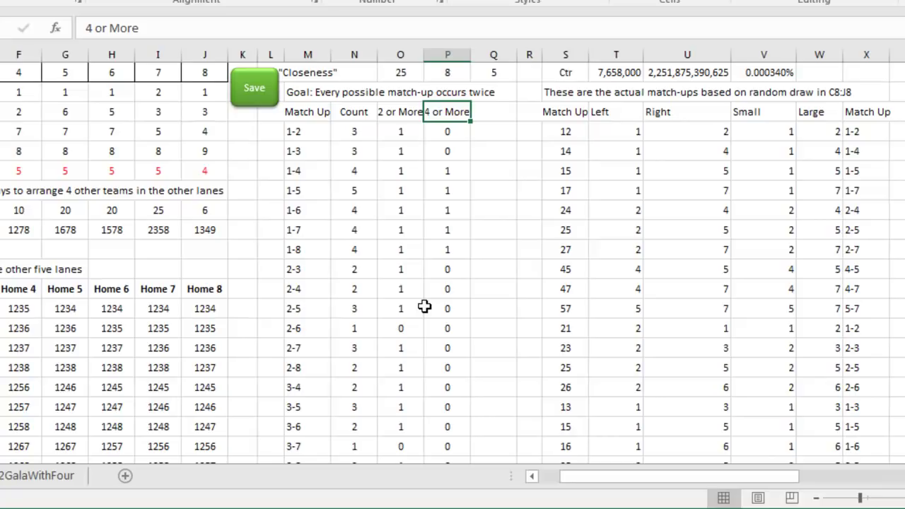
pyautogui.press('Down')
pyautogui.press('Up')
pyautogui.press('Up')
pyautogui.press('Up')
pyautogui.press('Left')
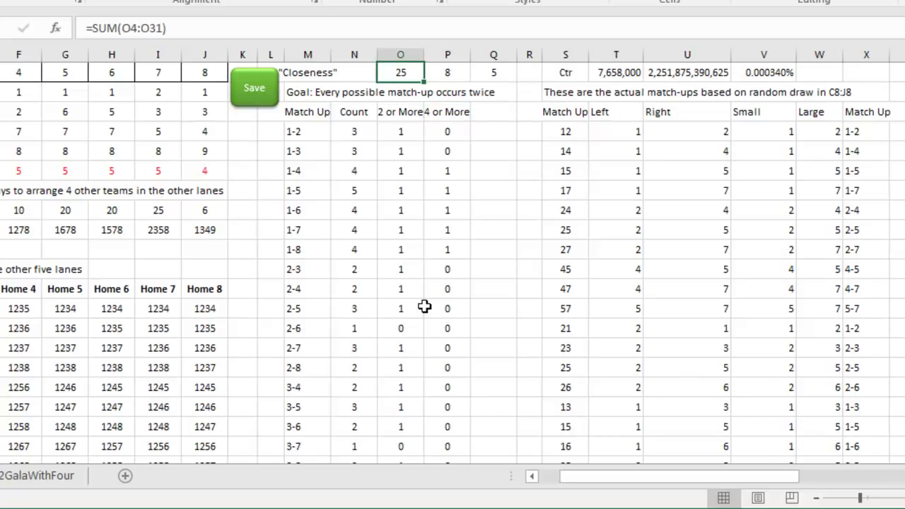
# Step: Inspect the SUM of P4:P31 in P1 and the 4 or More test in P4
pyautogui.press('Right')
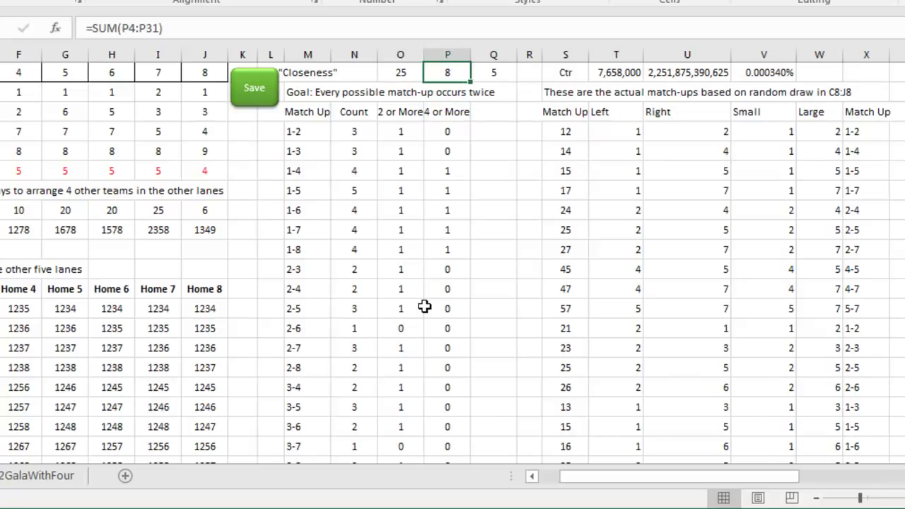
pyautogui.press('Down')
pyautogui.press('Down')
pyautogui.press('Down')
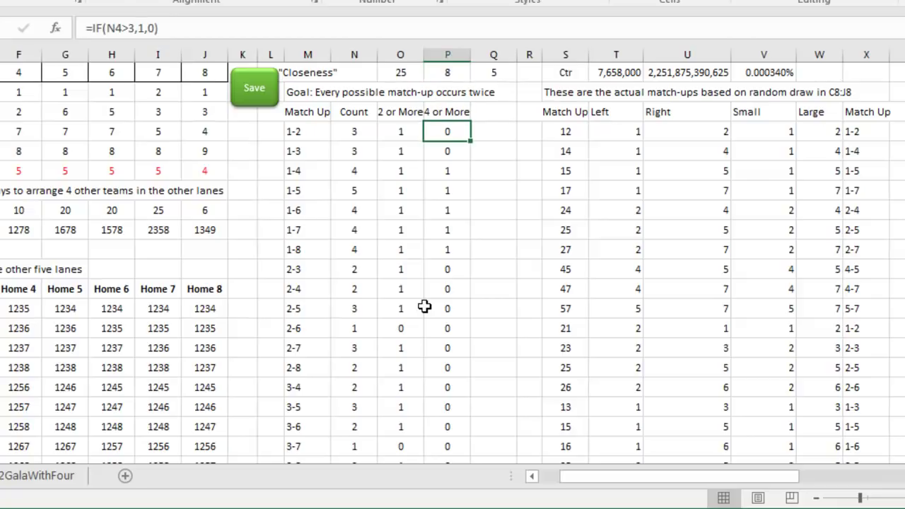
pyautogui.press('F2')
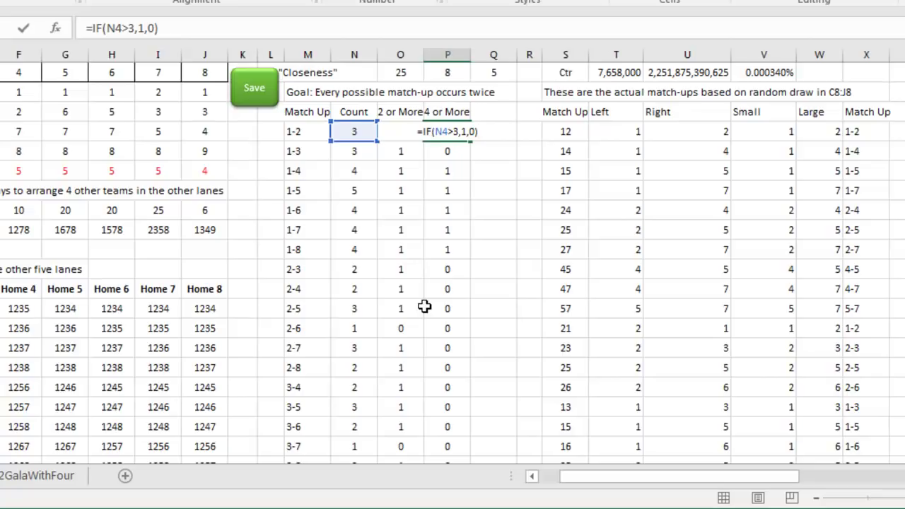
pyautogui.press('Escape')
# Step: Inspect the MAX formula in Q1, then revisit the 2 or More and 4 or More totals in O1 and P1
pyautogui.press('Up')
pyautogui.press('Up')
pyautogui.press('Up')
pyautogui.press('Right')
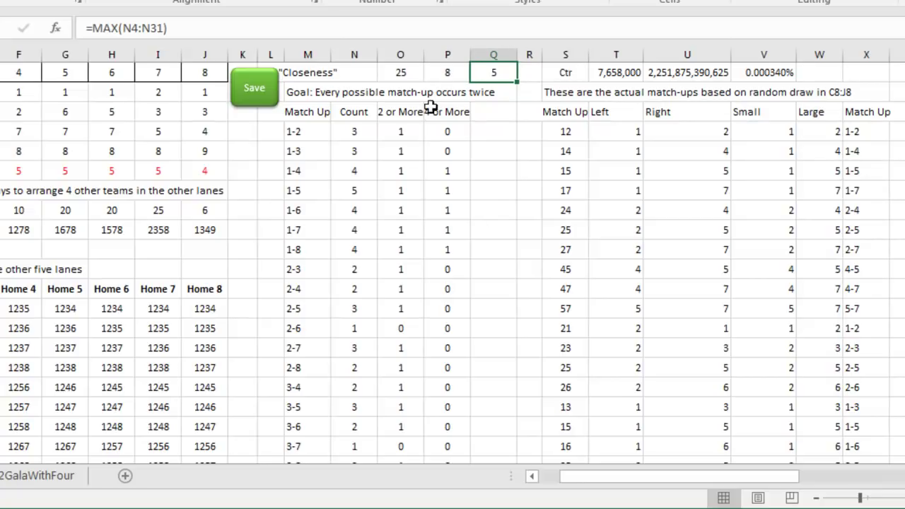
pyautogui.click(408, 72)
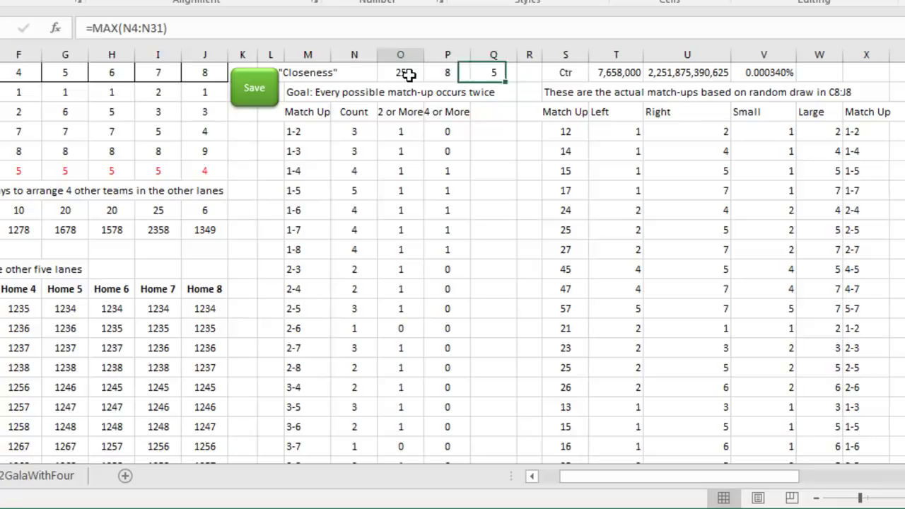
pyautogui.click(454, 74)
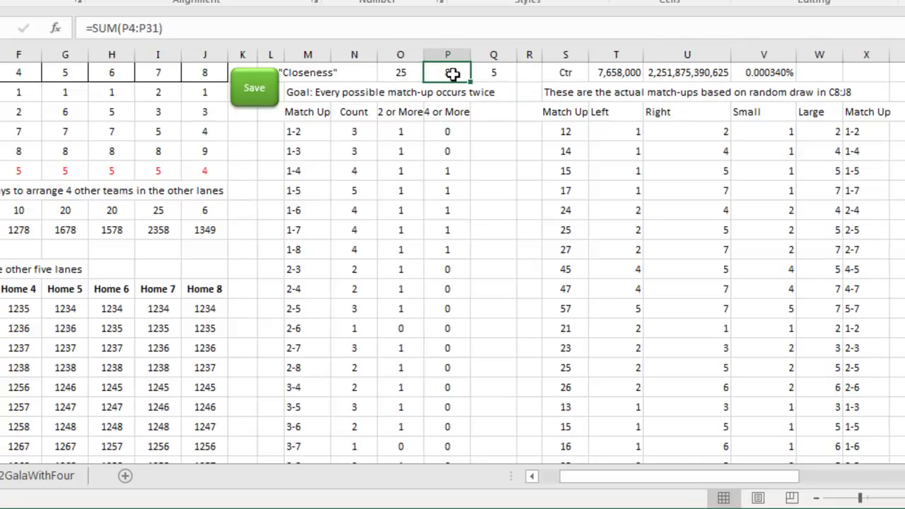
pyautogui.click(408, 77)
pyautogui.click(438, 73)
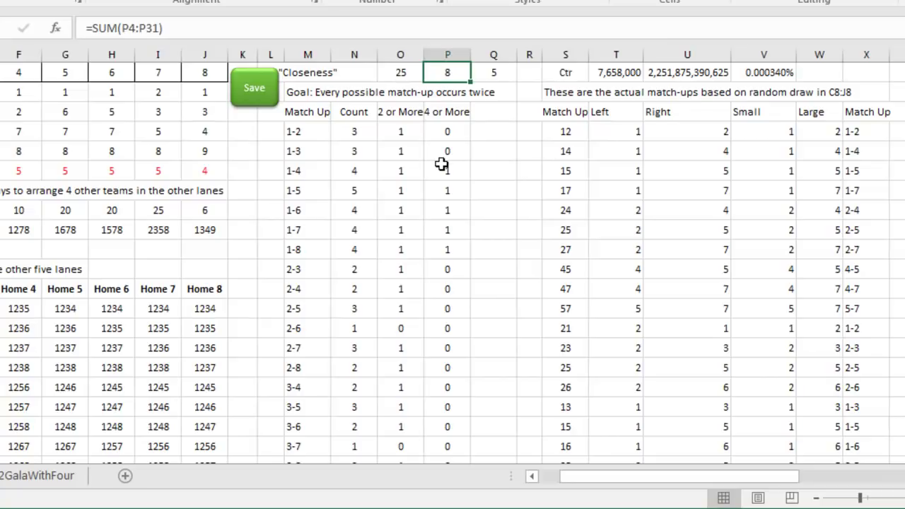
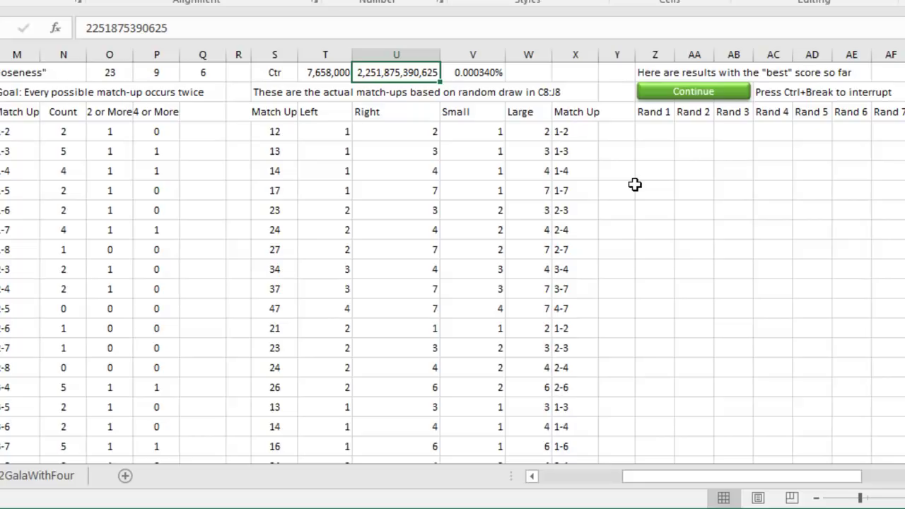
# Step: Select the closeness total in O1 and save the current random schedule to the list of best results
pyautogui.click(124, 72)
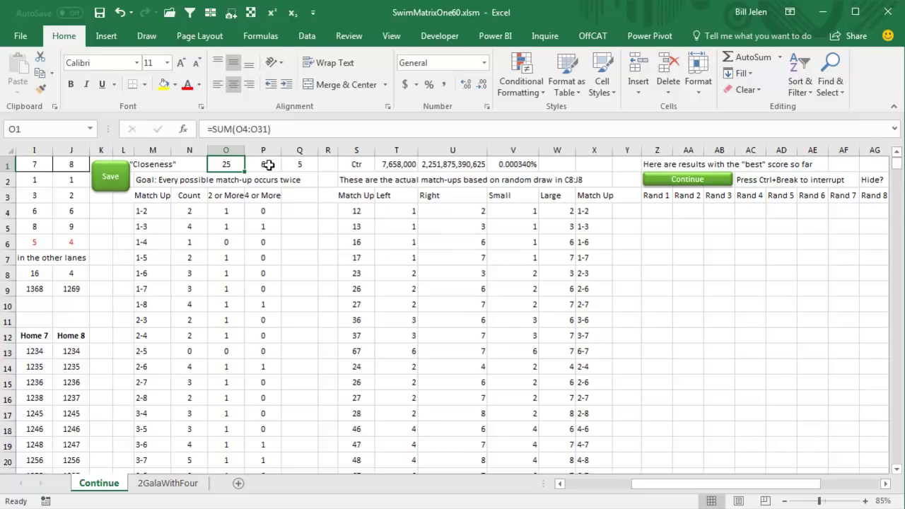
pyautogui.moveTo(651, 487); pyautogui.dragTo(580, 488)
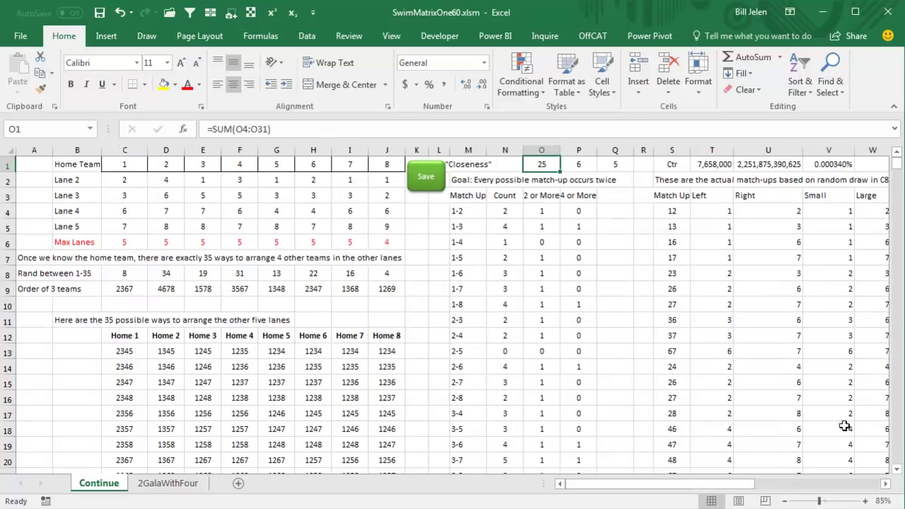
pyautogui.click(886, 485)
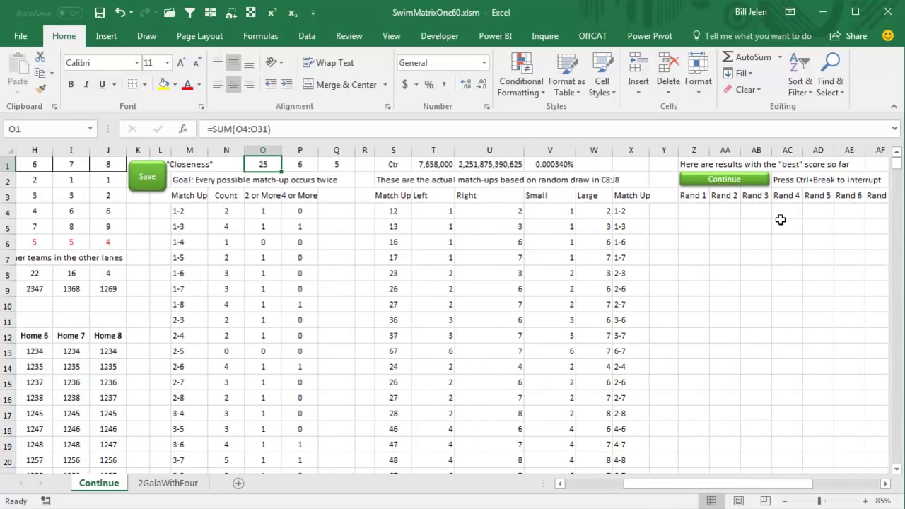
pyautogui.click(147, 182)
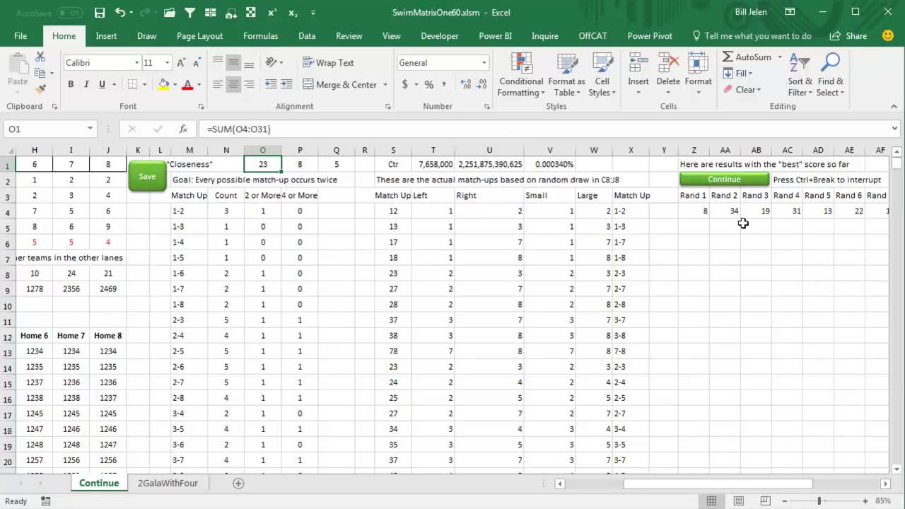
# Step: Review the saved result's scores through the Most column and save a second random schedule to the best results
pyautogui.click(886, 485)
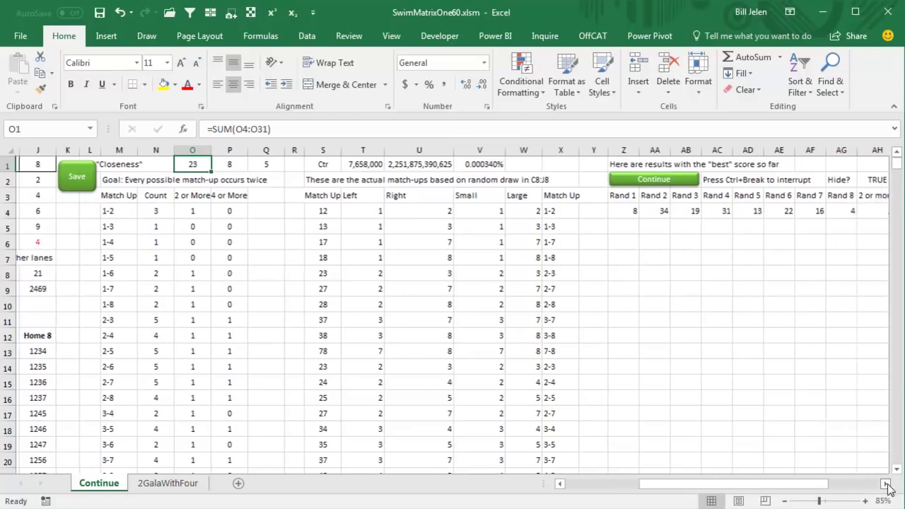
pyautogui.click(886, 485)
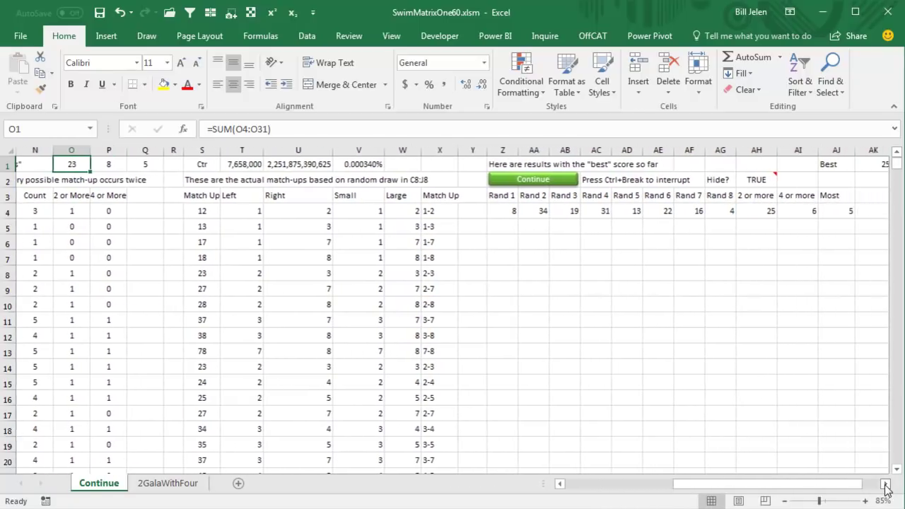
pyautogui.moveTo(778, 485); pyautogui.dragTo(656, 485)
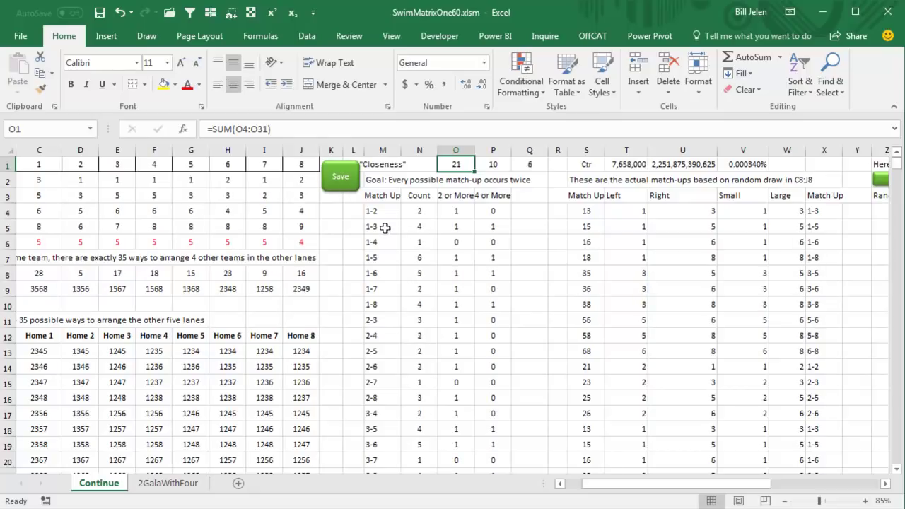
pyautogui.click(886, 483)
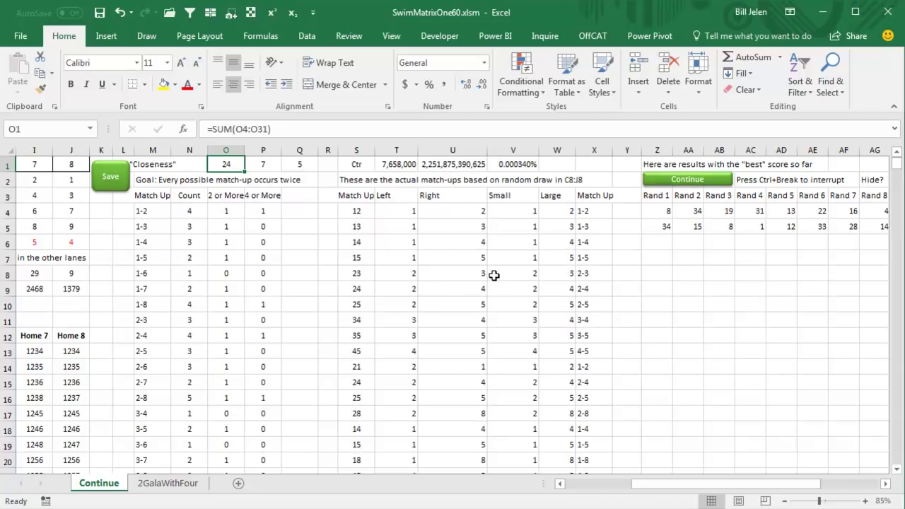
# Step: Reset the Ctr counter in T1 to 0
pyautogui.click(396, 167)
pyautogui.write('0')
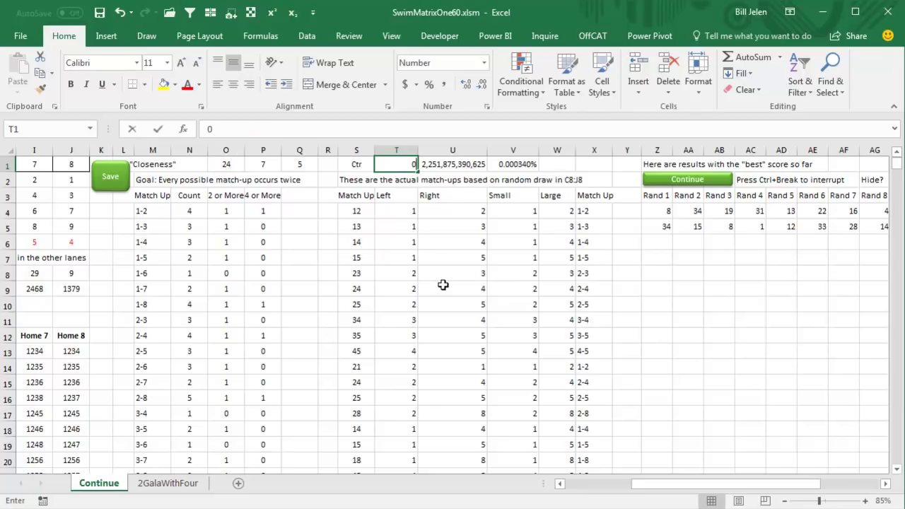
pyautogui.press('Return')
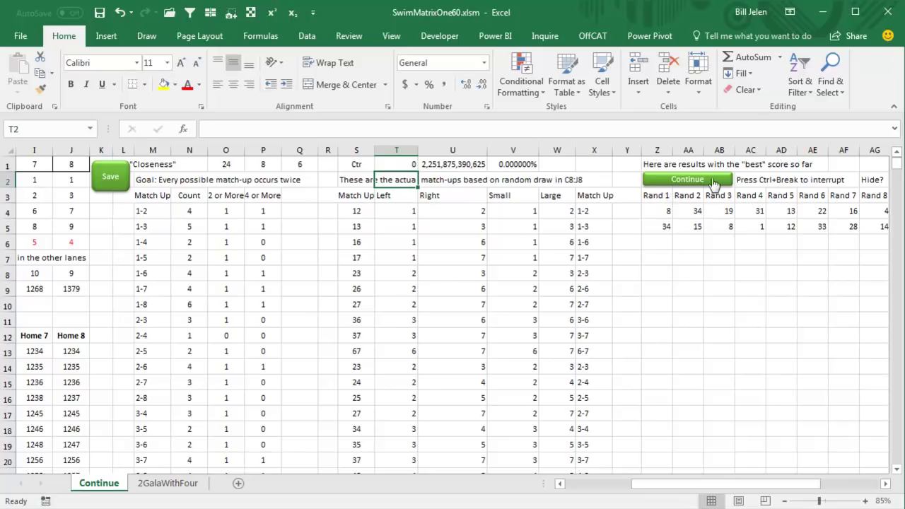
# Step: Bring the 2 or more, 4 or more and Most result columns into view and run the Continue macro to search for better schedules
pyautogui.click(886, 484)
pyautogui.click(886, 485)
pyautogui.click(887, 484)
pyautogui.click(886, 484)
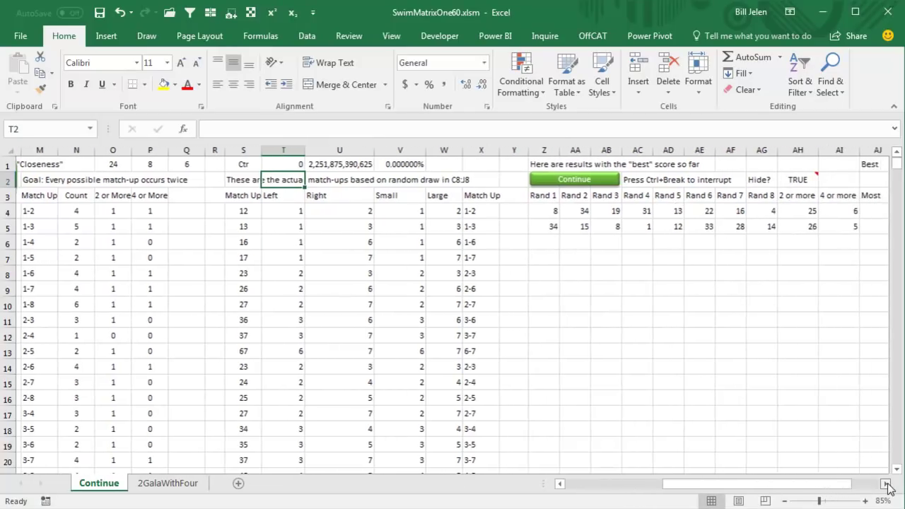
pyautogui.click(886, 485)
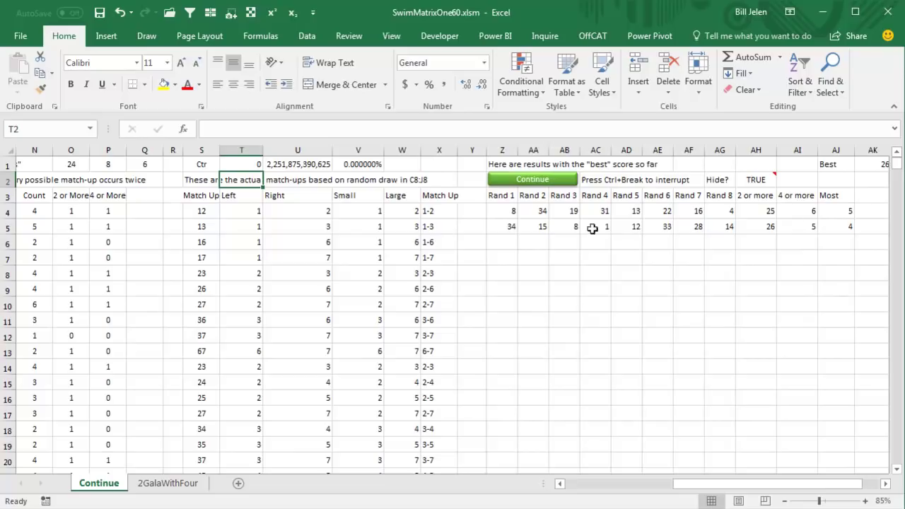
pyautogui.click(526, 181)
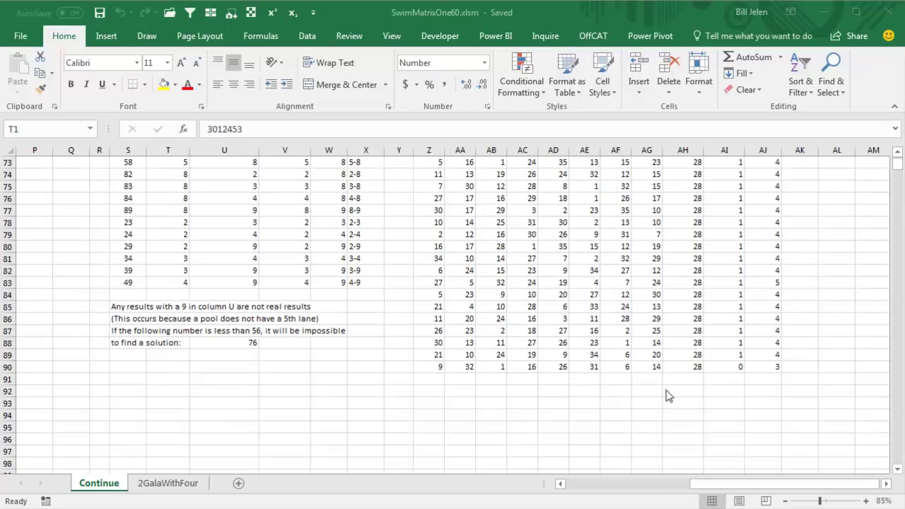
# Step: Examine the last result's scores in AH90:AJ90 against their column headings and check the counter in T1
pyautogui.click(698, 369)
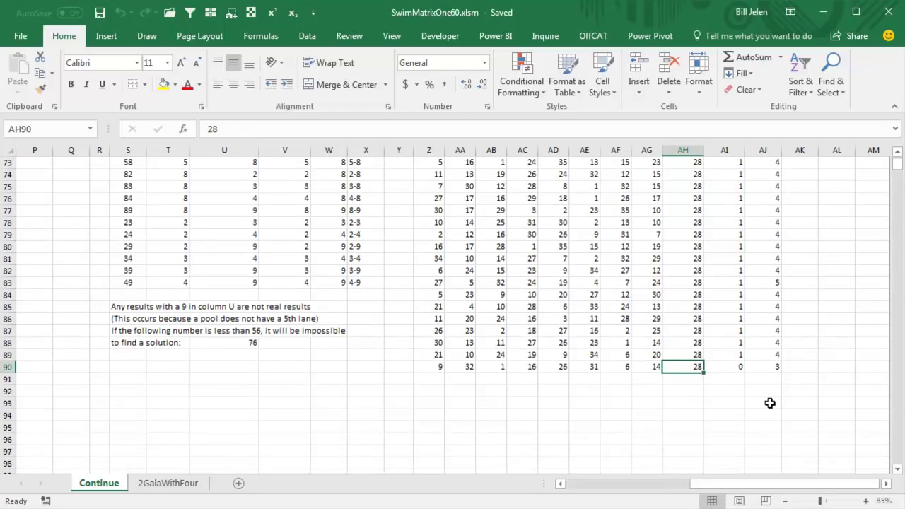
pyautogui.click(739, 369)
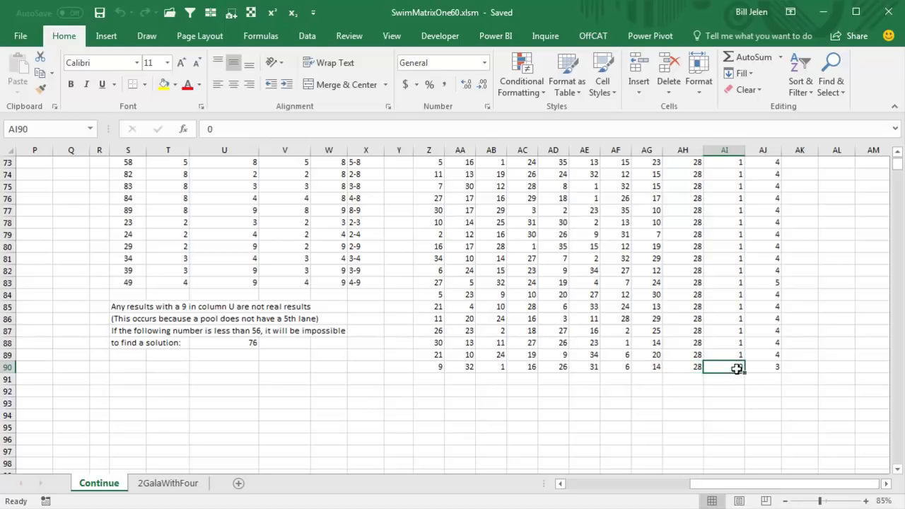
pyautogui.click(774, 367)
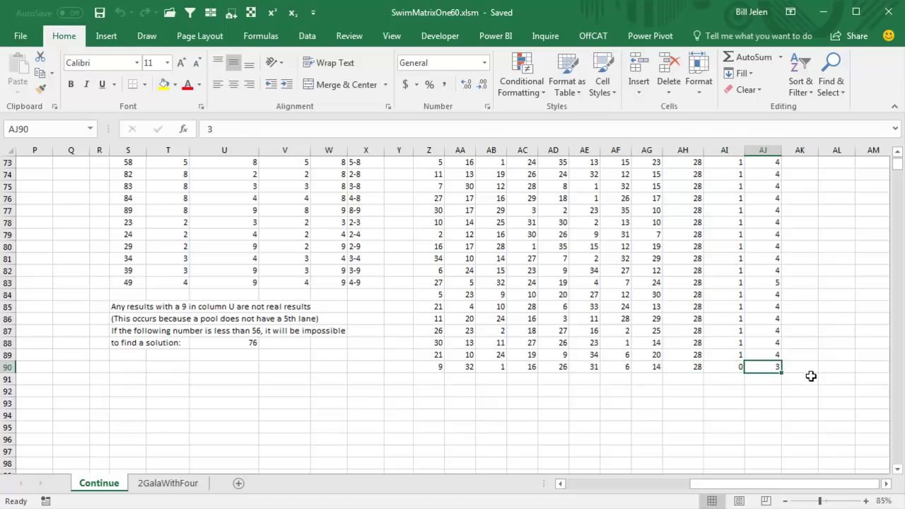
pyautogui.hotkey('ctrl', 'Up')
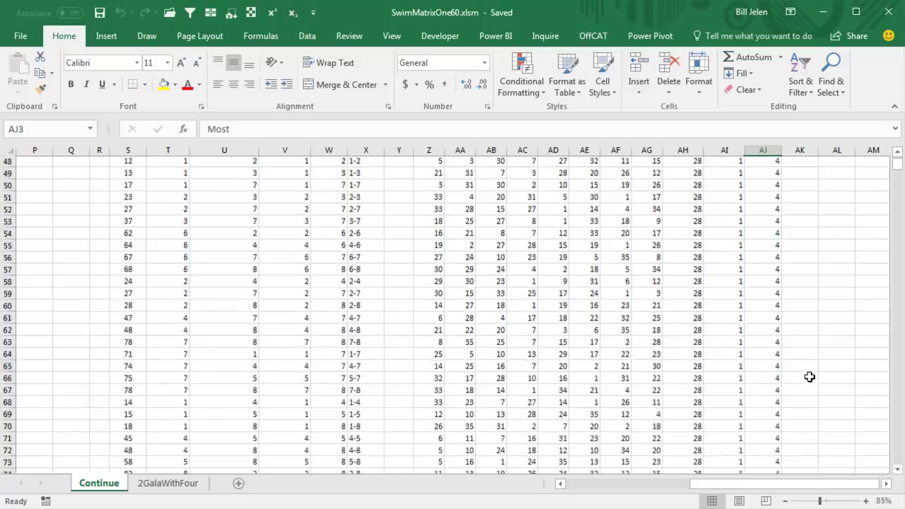
pyautogui.scroll(1, 785, 366)
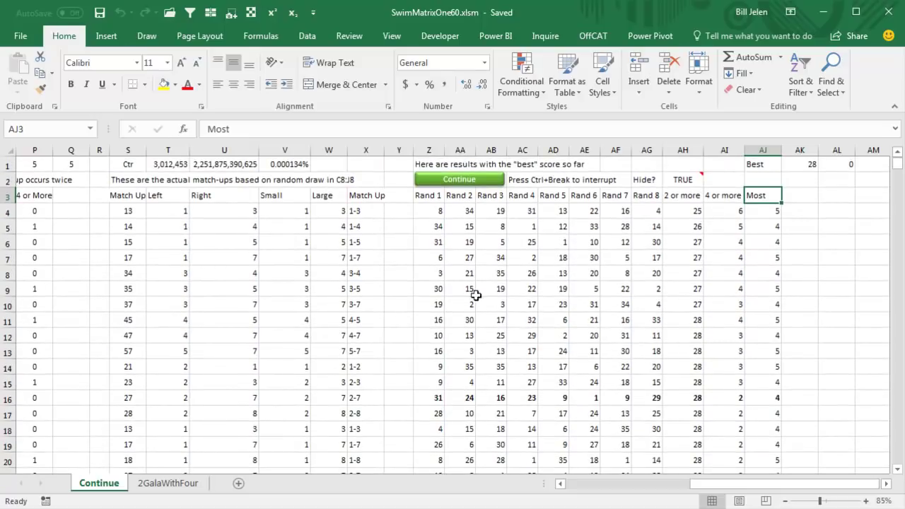
pyautogui.click(169, 165)
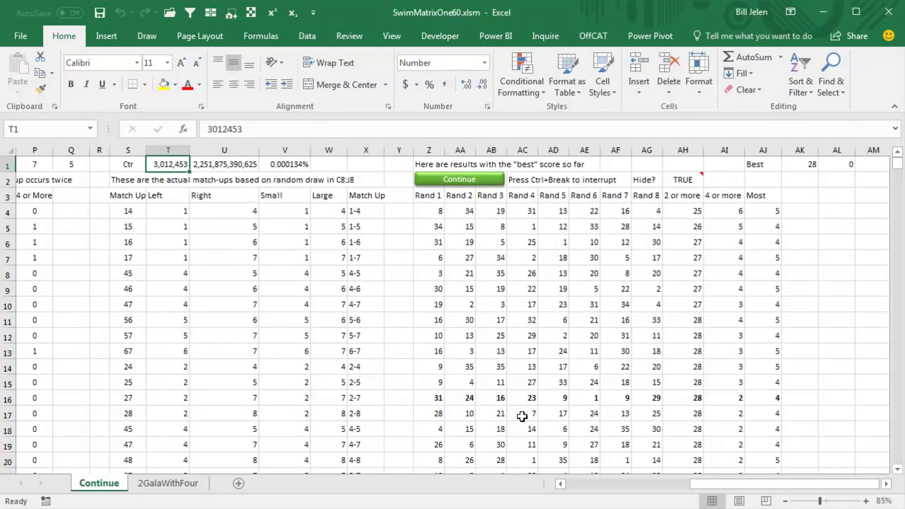
# Step: Copy the Continue sheet to the end of the workbook and name the copy 1GalawithFour
pyautogui.moveTo(99, 489); pyautogui.dragTo(223, 488)
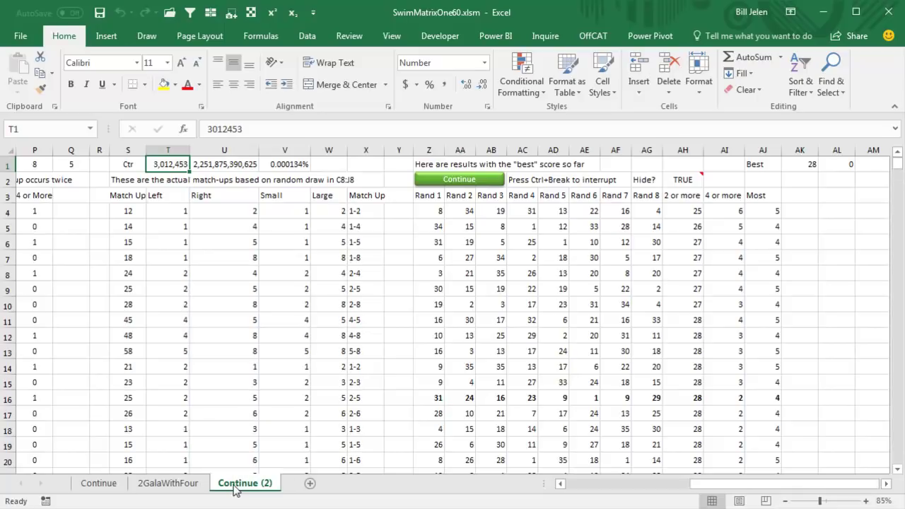
pyautogui.doubleClick(225, 485)
pyautogui.write('1Gal')
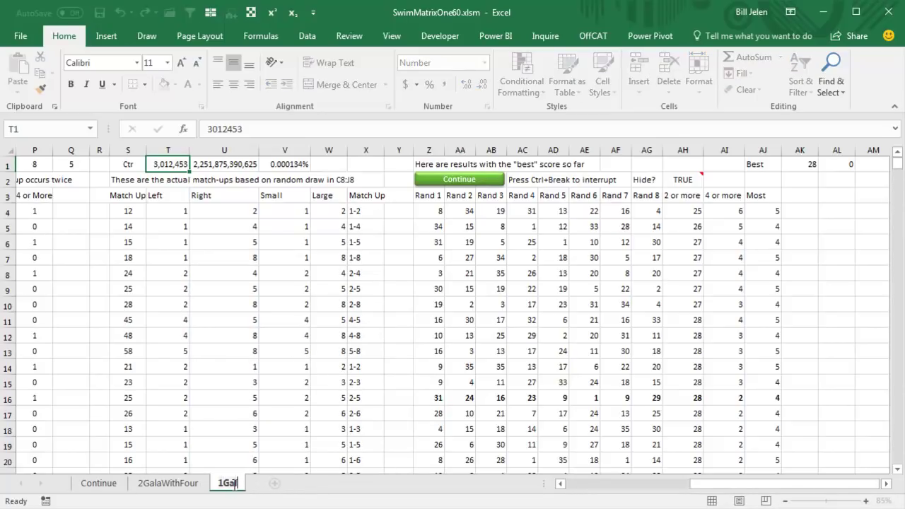
pyautogui.write('awithFour')
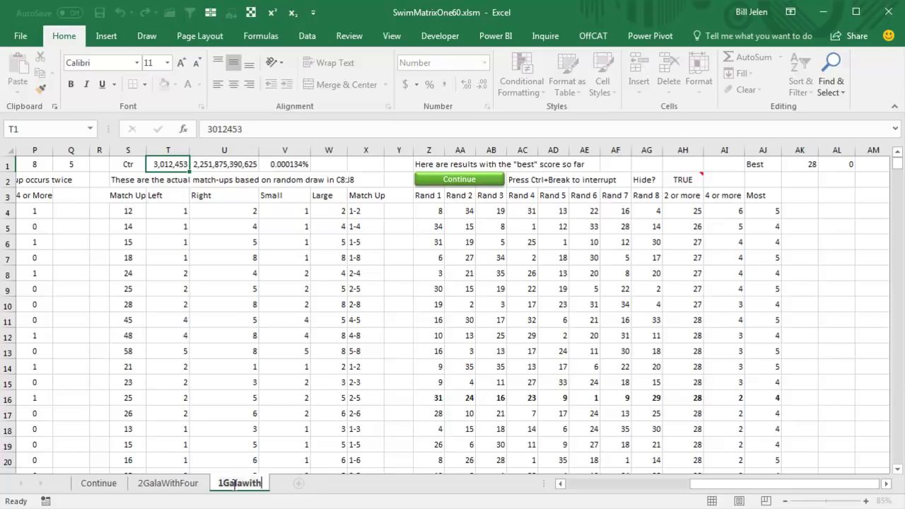
pyautogui.press('Return')
# Step: Copy the last result's eight random numbers from Z90:AG90 on the 1GalawithFour sheet
pyautogui.press('Right')
pyautogui.press('Right')
pyautogui.hotkey('ctrl', 'Right')
pyautogui.press('Down')
pyautogui.press('Down')
pyautogui.press('Down')
pyautogui.hotkey('ctrl', 'Down')
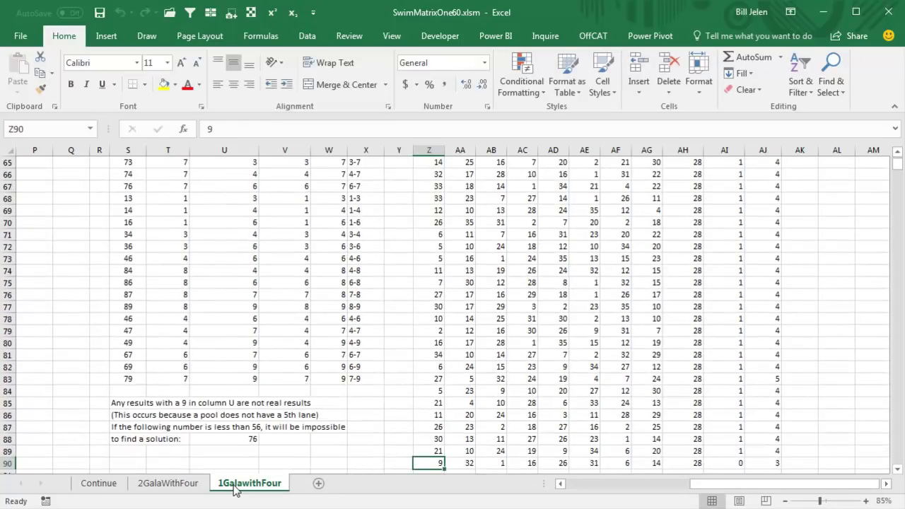
pyautogui.hotkey('shift', 'Right')
pyautogui.hotkey('shift', 'Right')
pyautogui.hotkey('shift', 'Right')
pyautogui.hotkey('shift', 'Right')
pyautogui.hotkey('shift', 'Right')
pyautogui.hotkey('shift', 'Right')
pyautogui.hotkey('shift', 'Right')
pyautogui.hotkey('shift', 'Right')
pyautogui.hotkey('shift', 'Right')
pyautogui.hotkey('shift', 'Left')
pyautogui.hotkey('shift', 'Left')
pyautogui.hotkey('shift', 'Left')
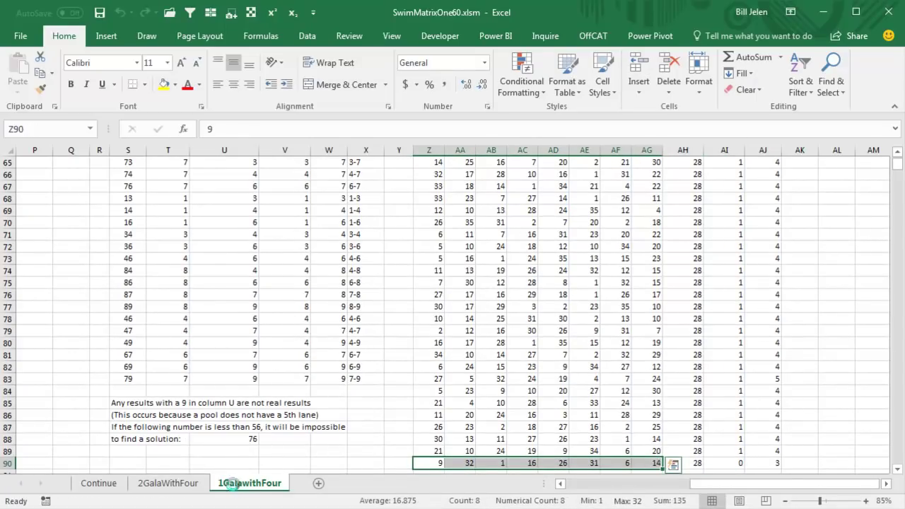
pyautogui.hotkey('ctrl', 'c')
# Step: Paste the copied numbers over the random formulas in C8:J8 of 1GalawithFour, and open the 2GalaWithFour sheet for comparison
pyautogui.hotkey('ctrl', 'Home')
pyautogui.press('Down')
pyautogui.press('Down')
pyautogui.press('Down')
pyautogui.press('Down')
pyautogui.press('Down')
pyautogui.press('Down')
pyautogui.press('Right')
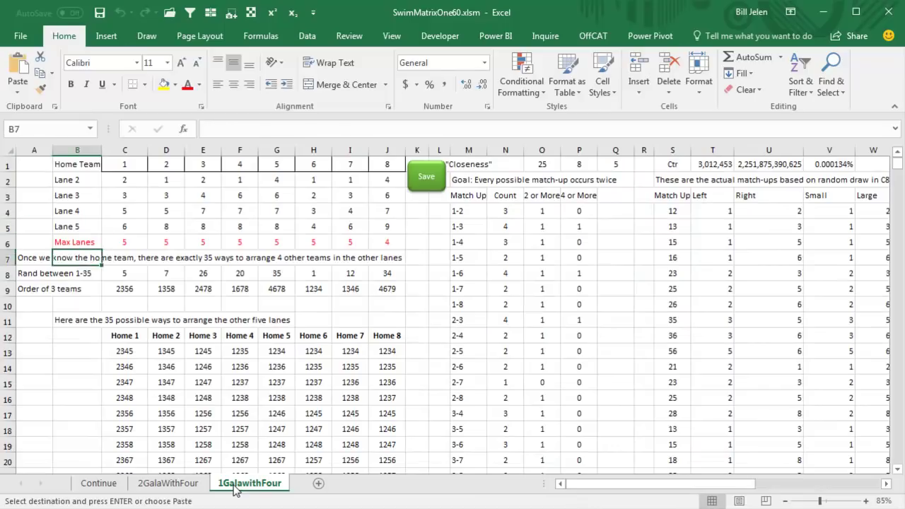
pyautogui.press('Down')
pyautogui.press('Right')
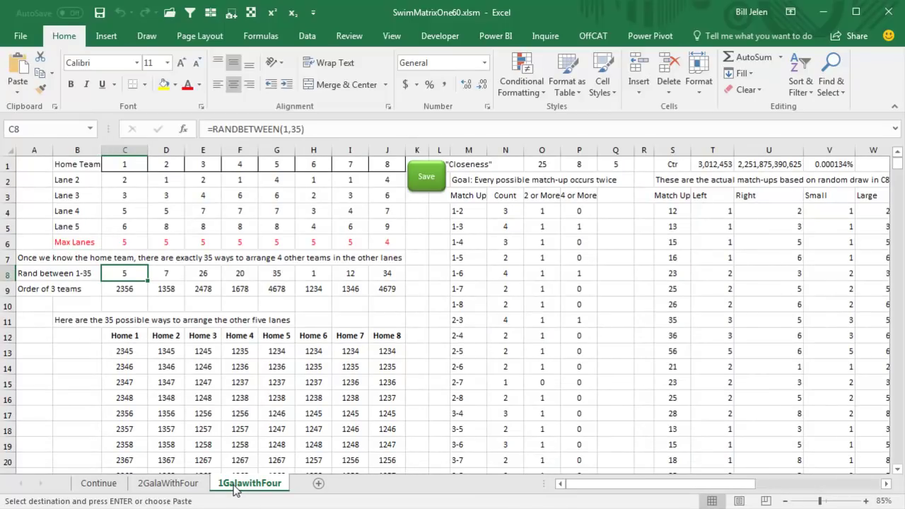
pyautogui.hotkey('ctrl', 'v')
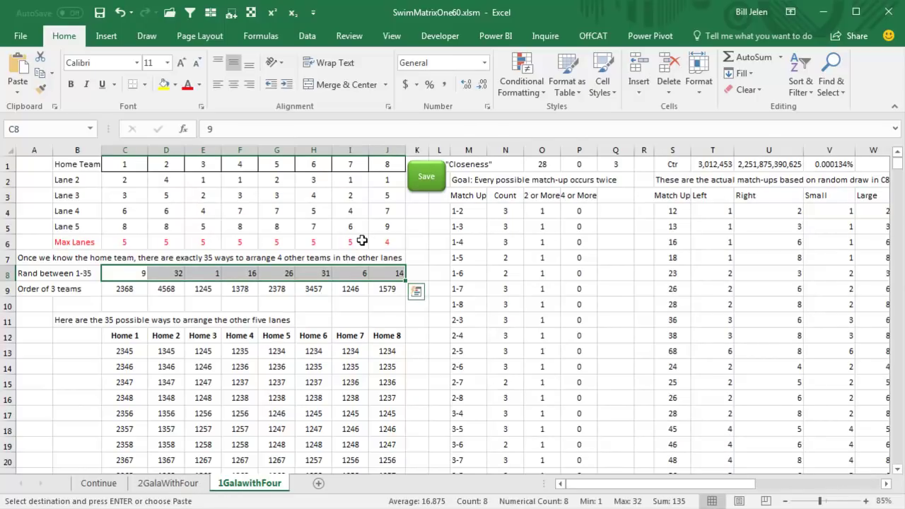
pyautogui.click(170, 484)
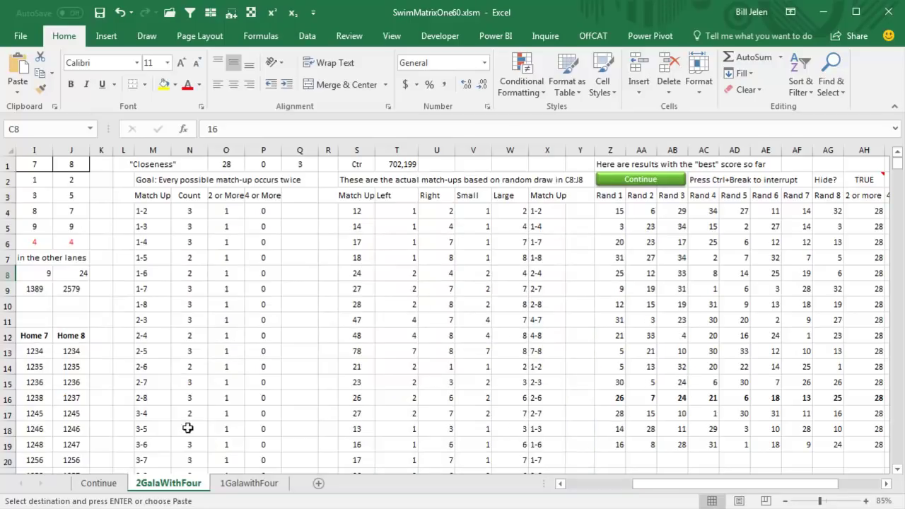
# Step: On the Continue sheet, set Max Lanes to 4 for home teams 3 through 7 in E6:I6
pyautogui.click(99, 483)
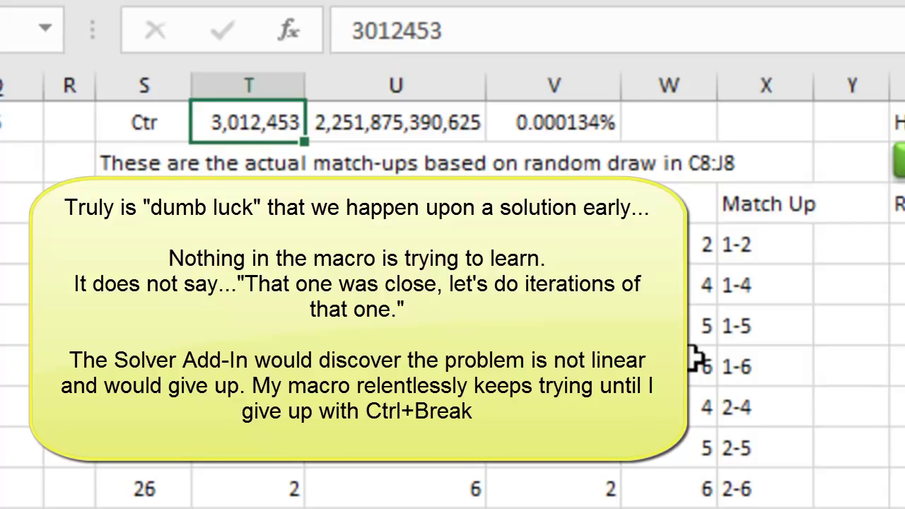
pyautogui.press('Left')
pyautogui.press('Left')
pyautogui.press('Left')
pyautogui.press('Left')
pyautogui.press('Left')
pyautogui.press('Left')
pyautogui.press('Left')
pyautogui.press('Left')
pyautogui.press('Left')
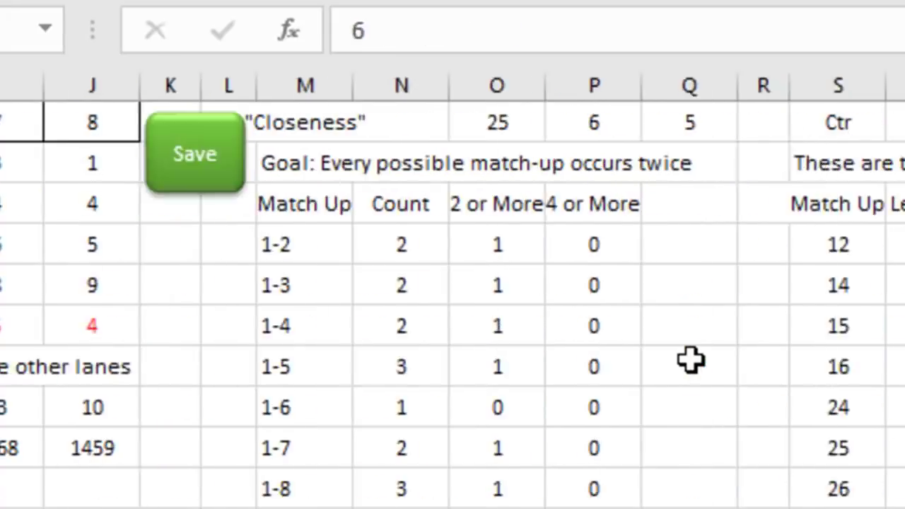
pyautogui.press('Right')
pyautogui.press('Right')
pyautogui.press('Right')
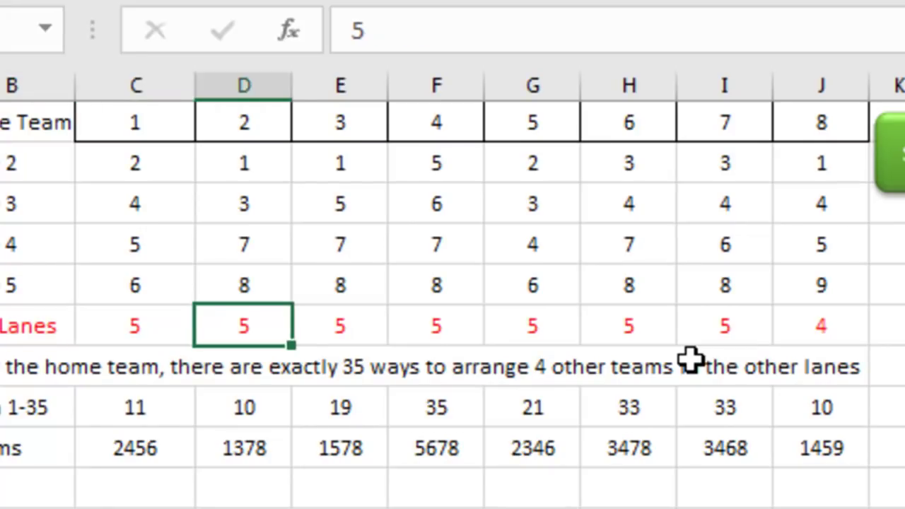
pyautogui.press('Right')
pyautogui.hotkey('shift', 'Right')
pyautogui.hotkey('shift', 'Right')
pyautogui.hotkey('shift', 'Right')
pyautogui.hotkey('shift', 'Right')
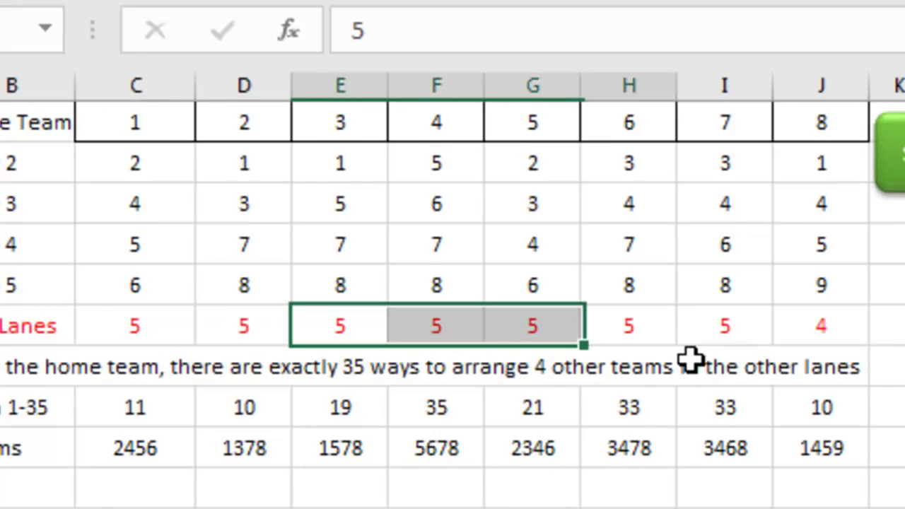
pyautogui.write('4')
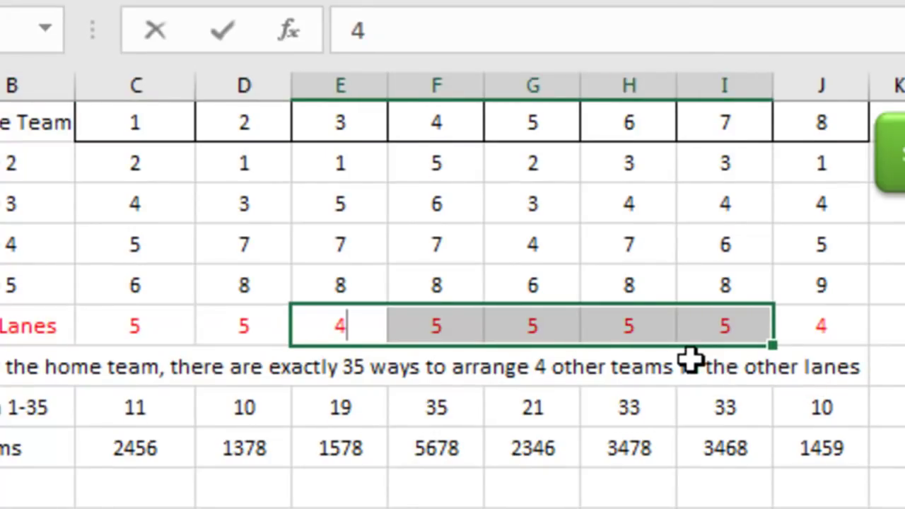
pyautogui.hotkey('ctrl', 'Return')
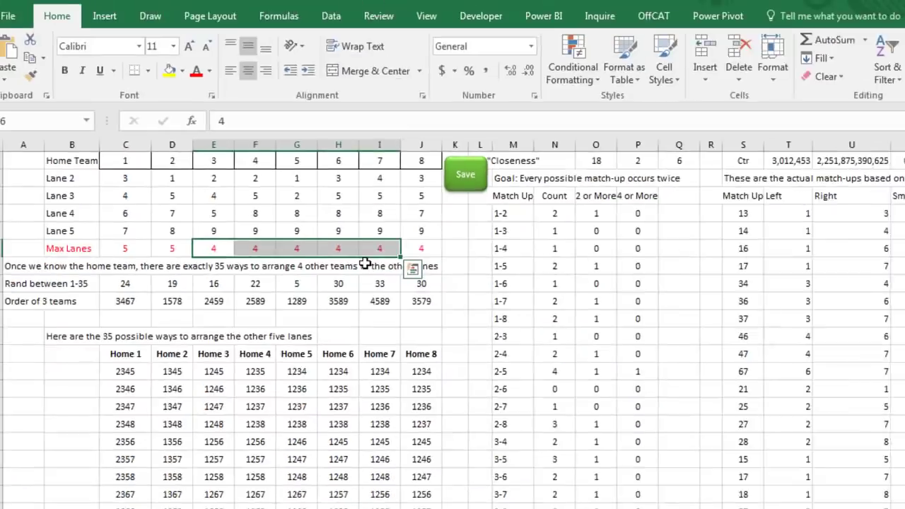
# Step: Open the VBA editor and examine the TrySome macro's code, from the ActiveSheet.Calculate line through the result-saving and exit conditions
pyautogui.hotkey('alt', 'F11')
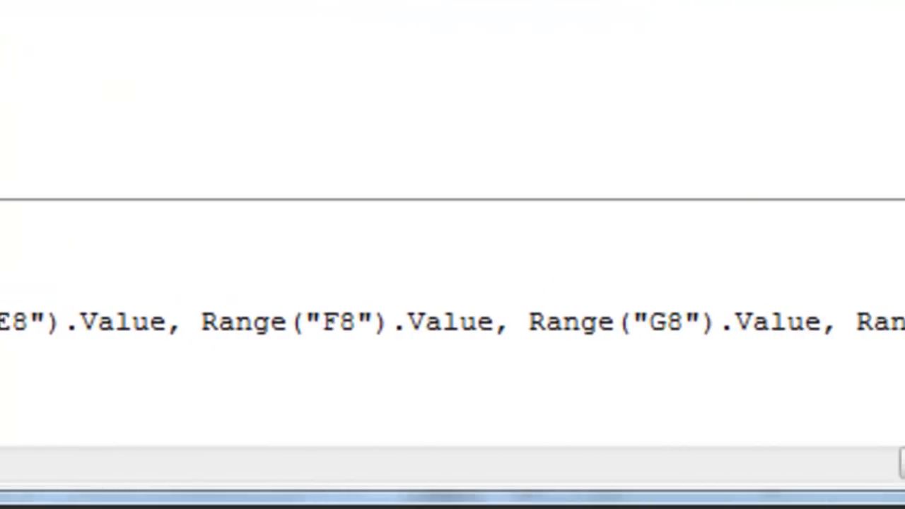
pyautogui.press('End')
pyautogui.press('End')
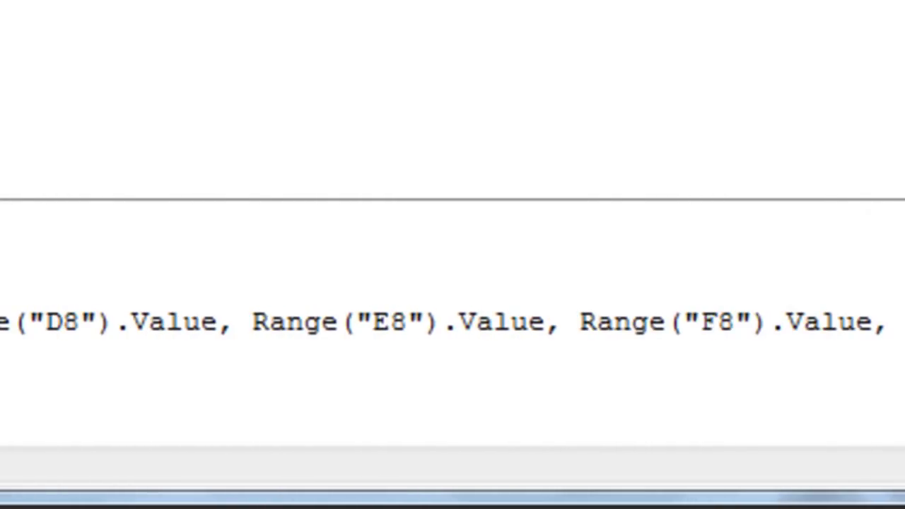
pyautogui.scroll(-5, 453, 283)
pyautogui.scroll(2, 453, 283)
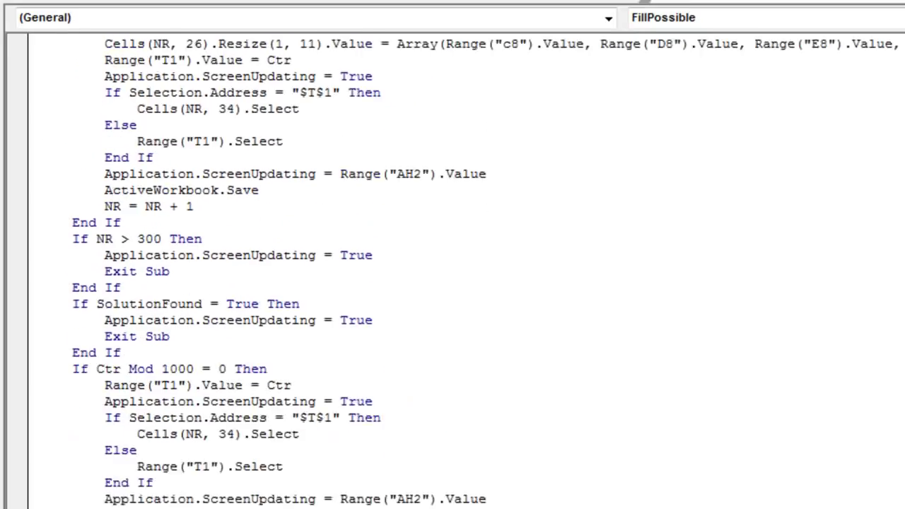
pyautogui.scroll(8, 470, 271)
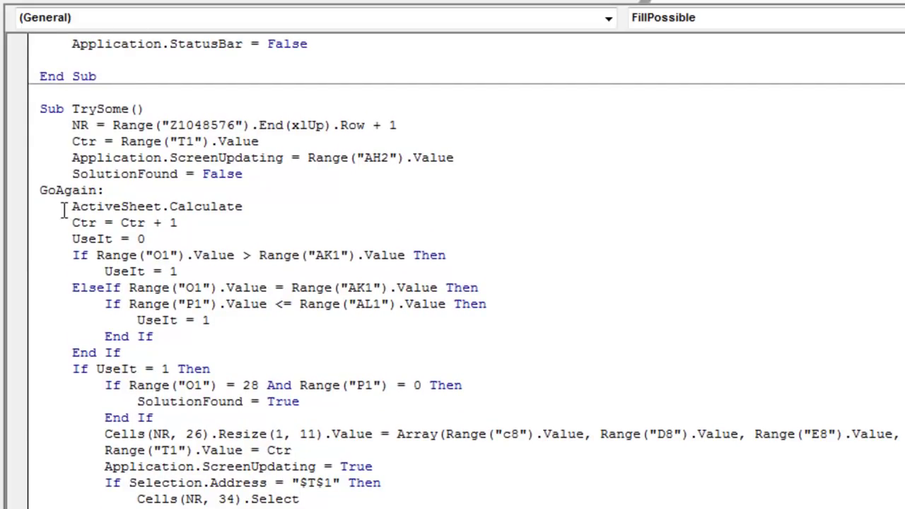
pyautogui.moveTo(66, 207); pyautogui.dragTo(264, 205)
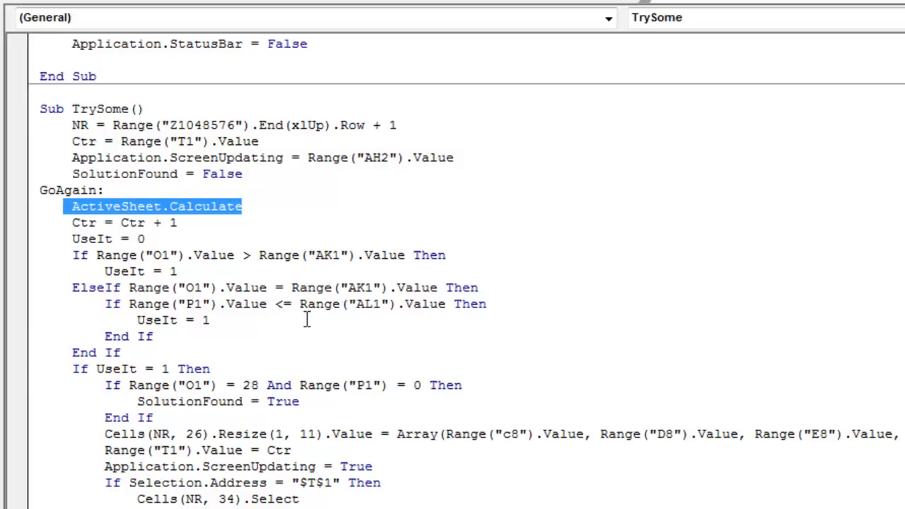
pyautogui.scroll(-3, 268, 330)
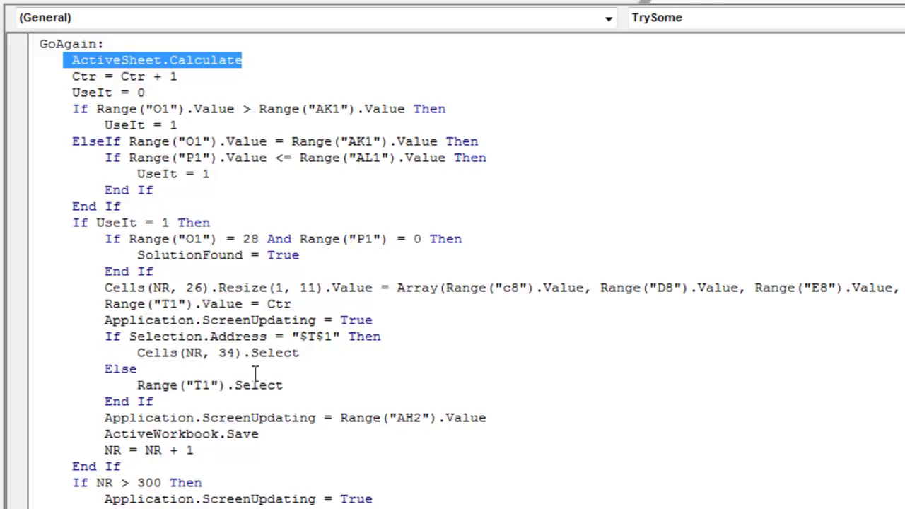
pyautogui.scroll(-4, 255, 379)
pyautogui.scroll(-1, 252, 383)
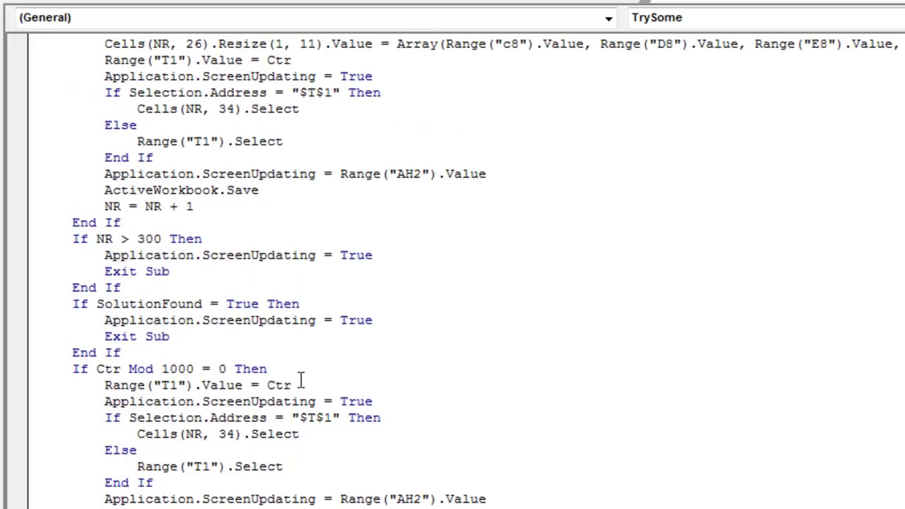
pyautogui.scroll(2, 360, 330)
pyautogui.scroll(2, 359, 329)
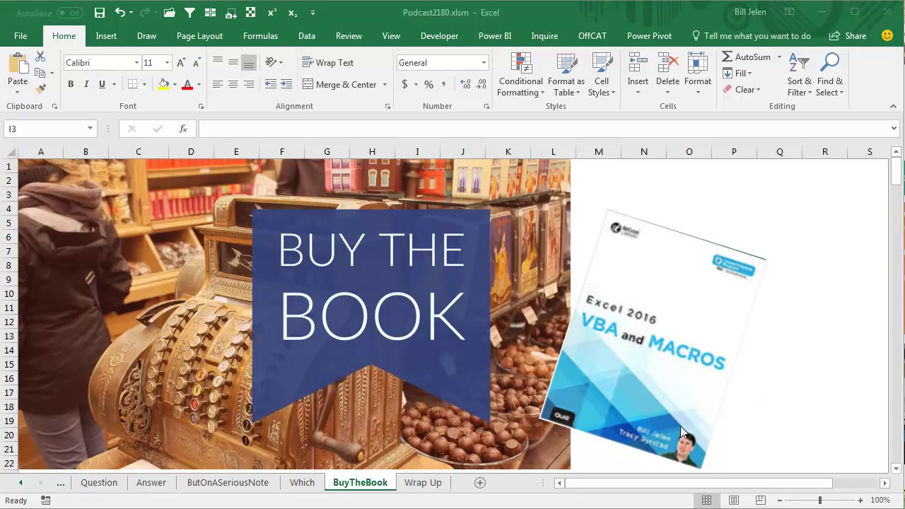
# Step: Show the Wrap Up sheet of the Podcast2180.xlsm workbook to review the episode's topics
pyautogui.click(420, 484)
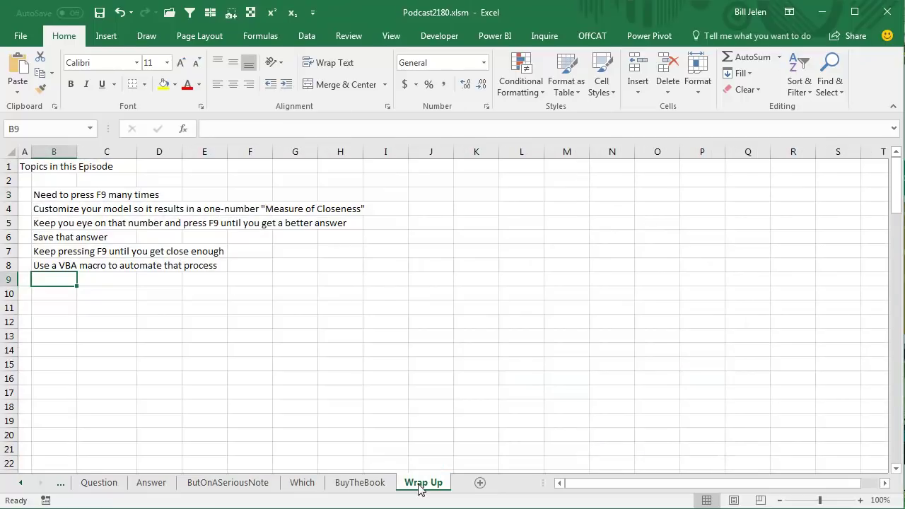